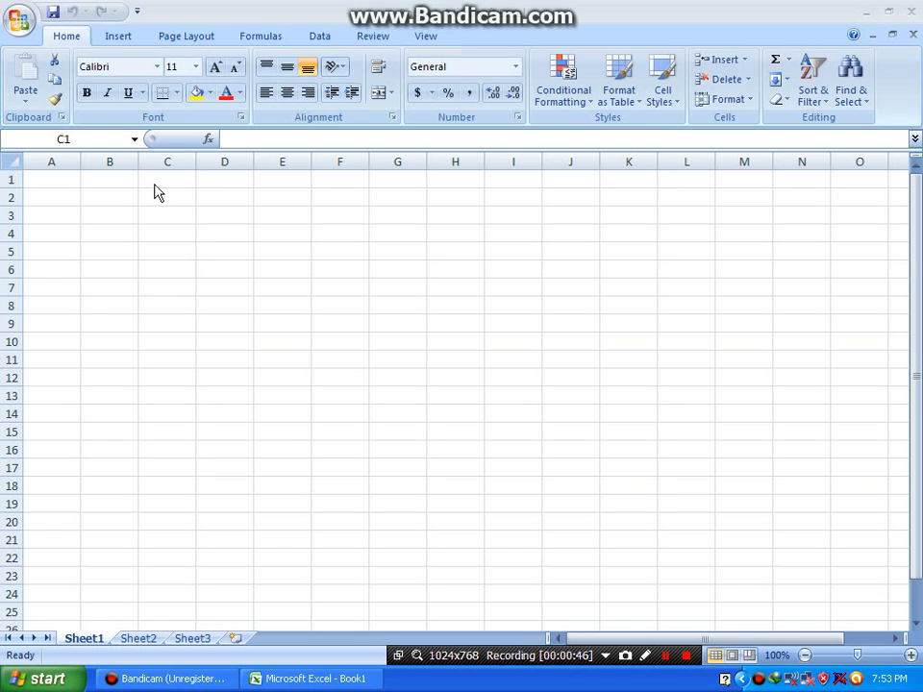
# Open the Data Validation settings for the cell range C1:I13.
pyautogui.click(190, 267)
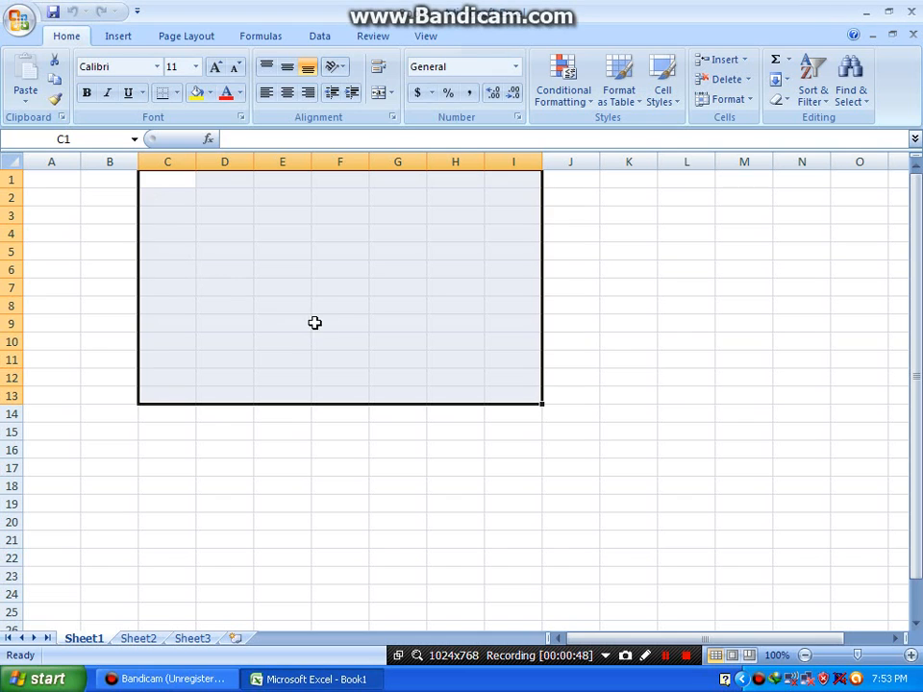
pyautogui.click(320, 37)
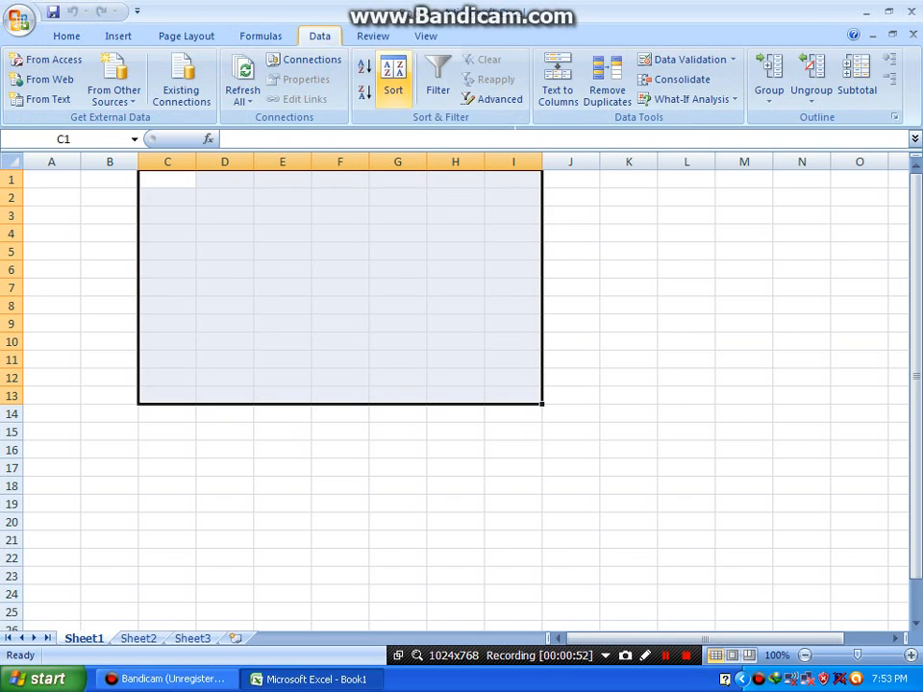
pyautogui.click(735, 59)
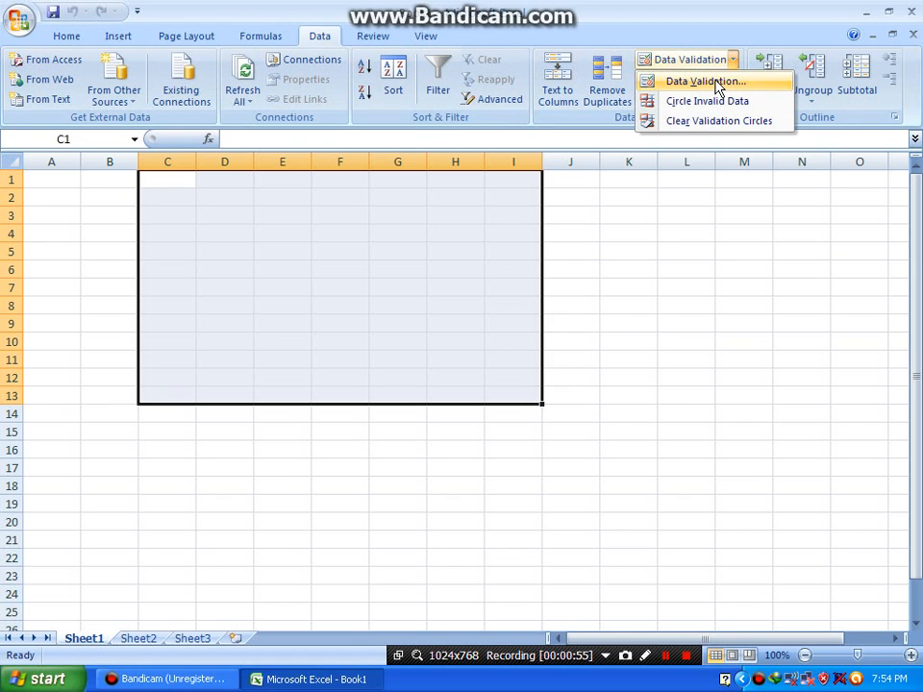
pyautogui.click(716, 83)
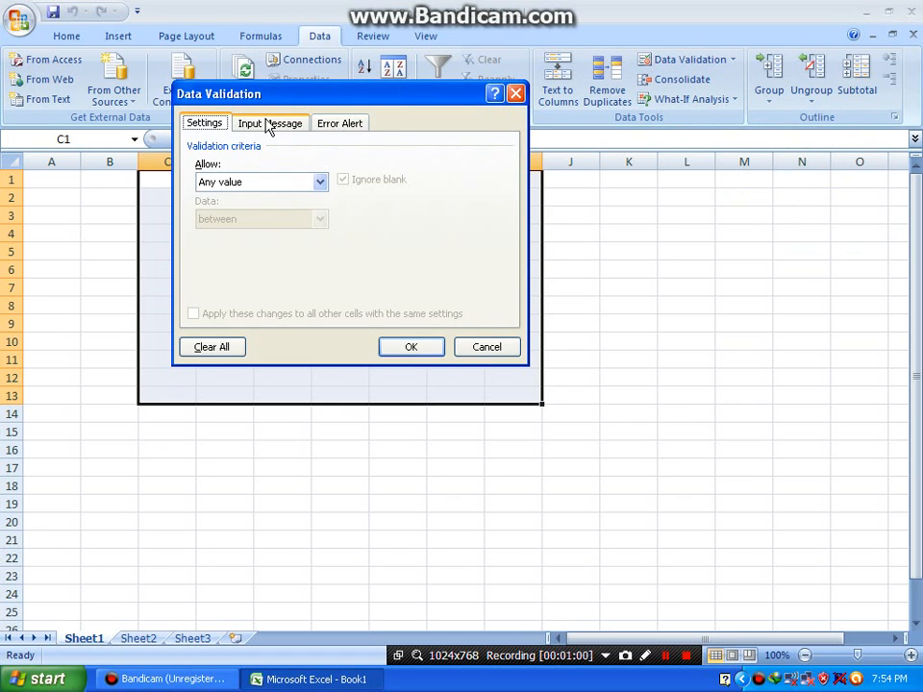
pyautogui.moveTo(348, 100); pyautogui.dragTo(384, 175)
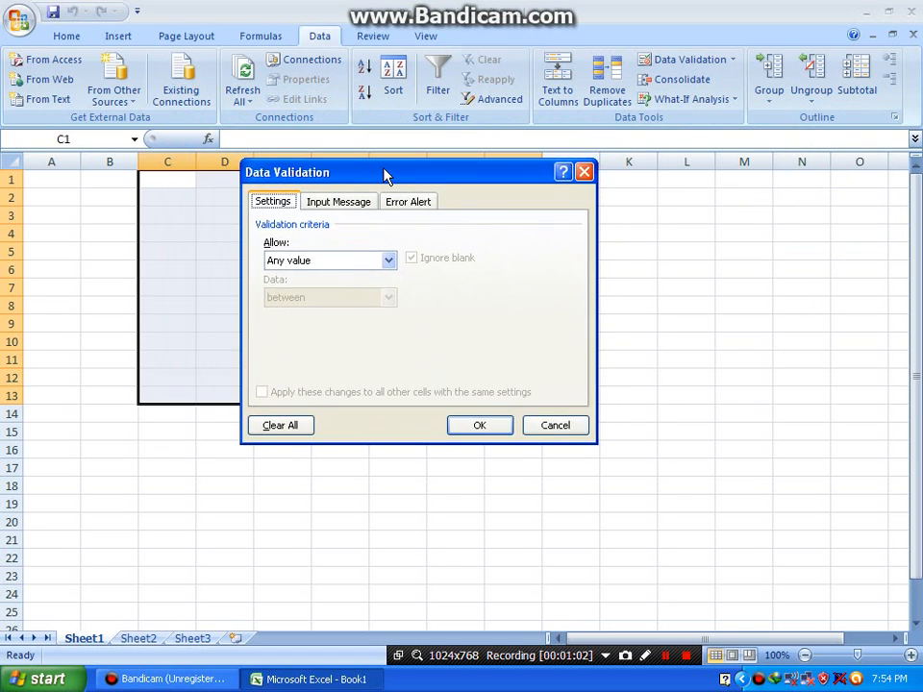
# Set the validation criteria to allow whole numbers between a minimum of 0 and a maximum of 100.
pyautogui.click(331, 261)
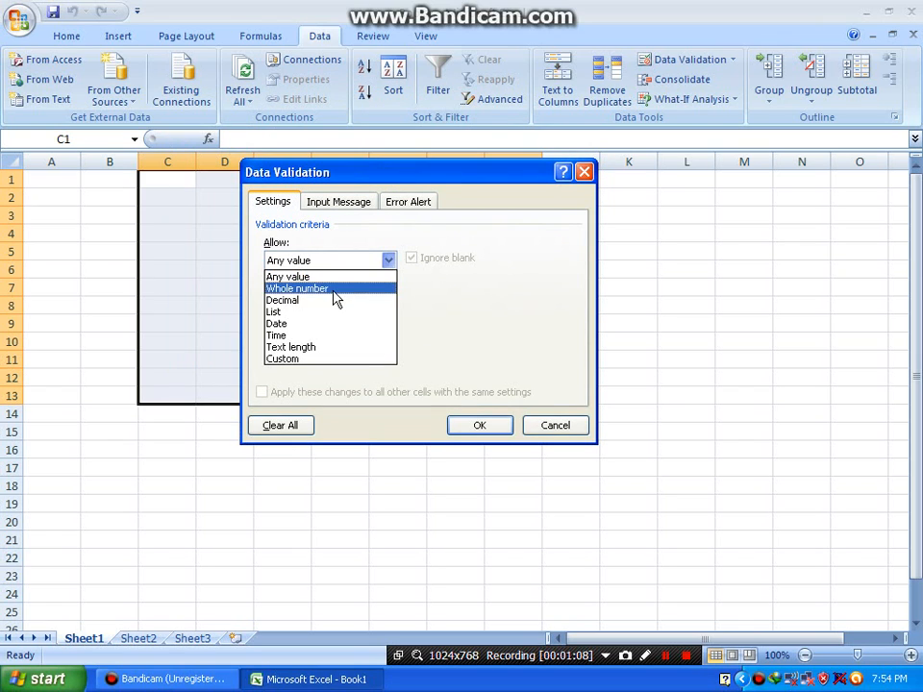
pyautogui.click(332, 289)
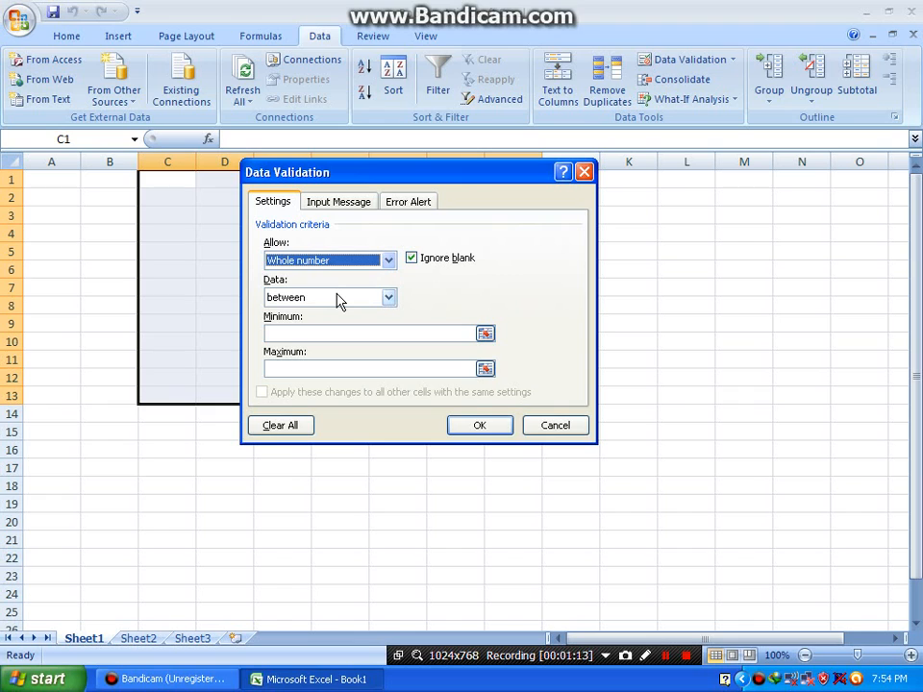
pyautogui.click(339, 300)
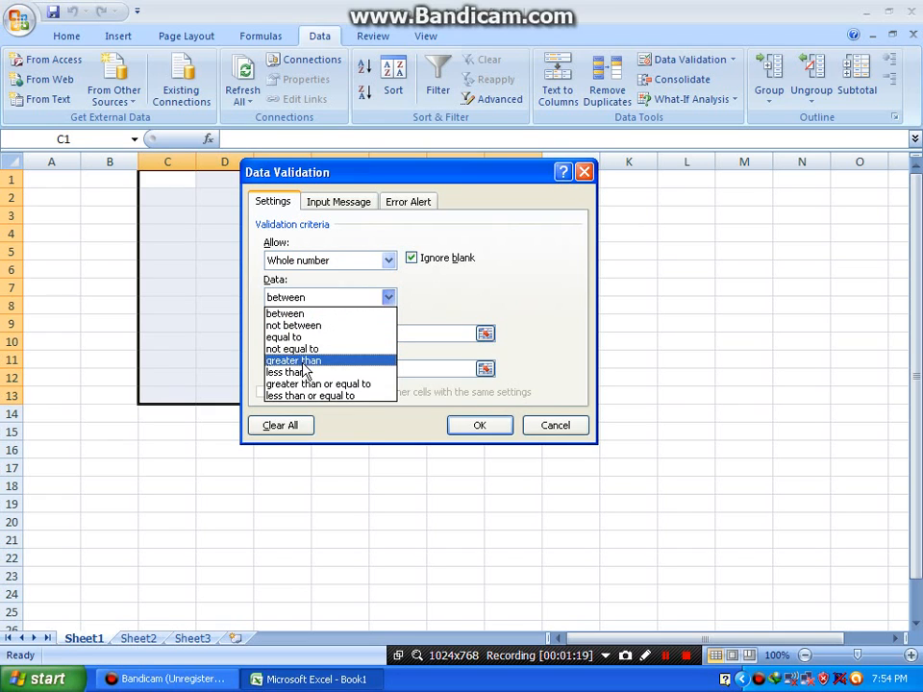
pyautogui.click(347, 324)
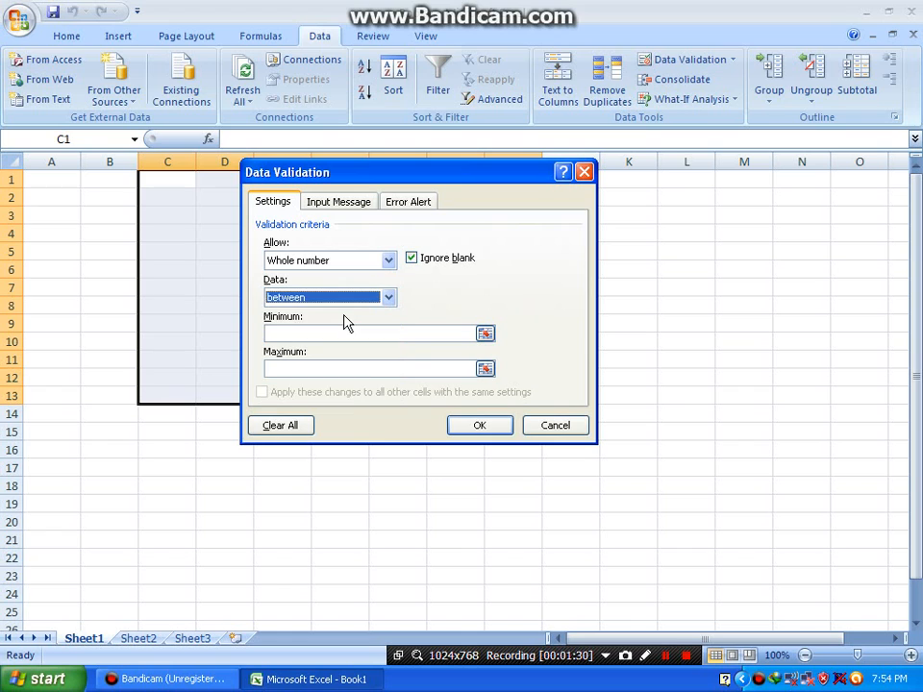
pyautogui.click(347, 332)
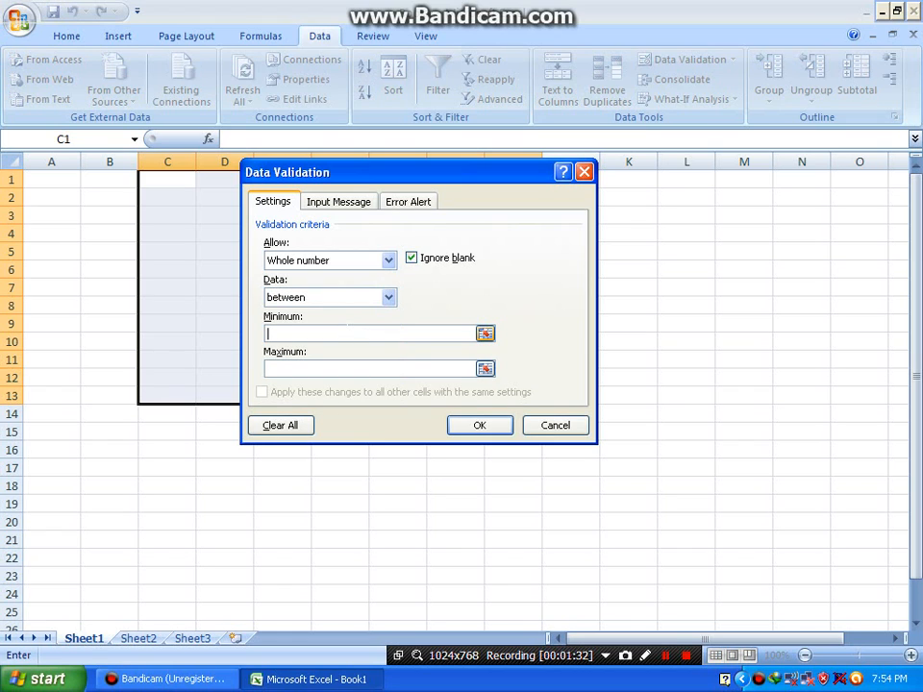
pyautogui.write('0')
pyautogui.press('Tab')
pyautogui.write('100')
# Add an input message titled "Enter number" with the text "Enter no. between 0 & 100".
pyautogui.click(339, 208)
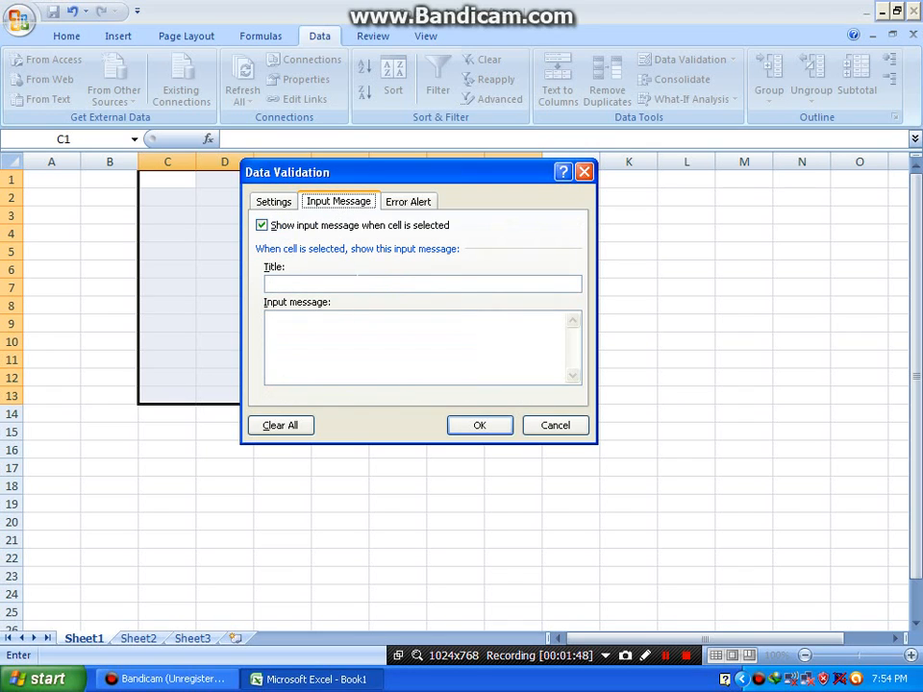
pyautogui.click(358, 284)
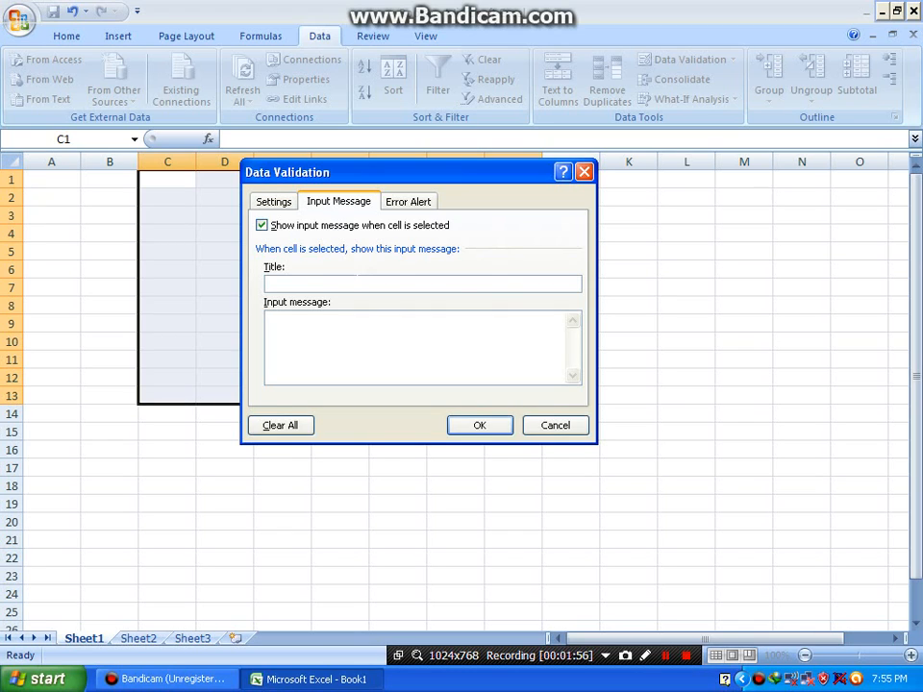
pyautogui.write('Enter number')
pyautogui.press('Tab')
pyautogui.write('Enter ')
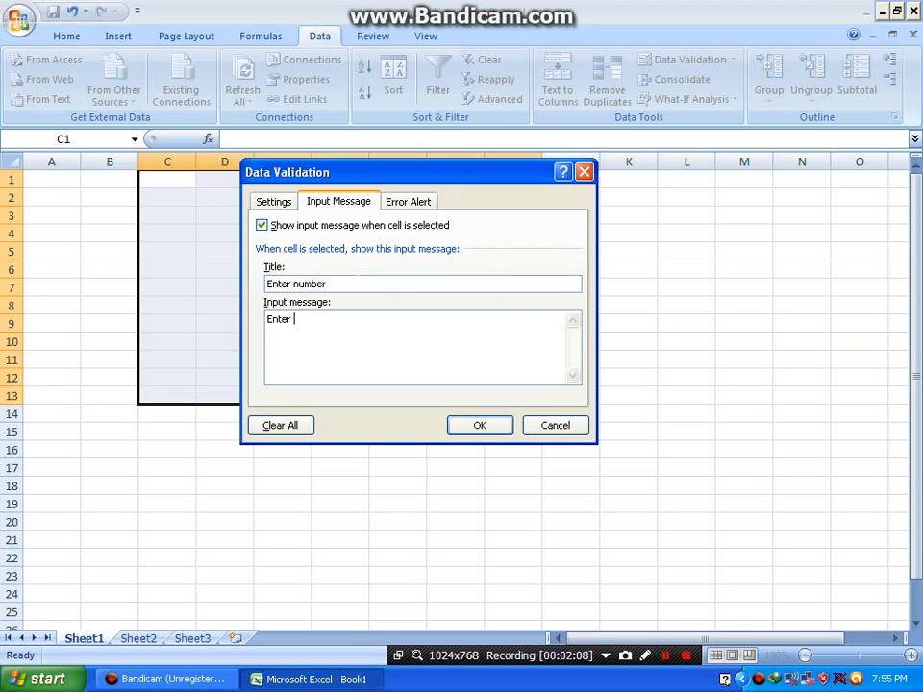
pyautogui.write('no. between 0 & 100')
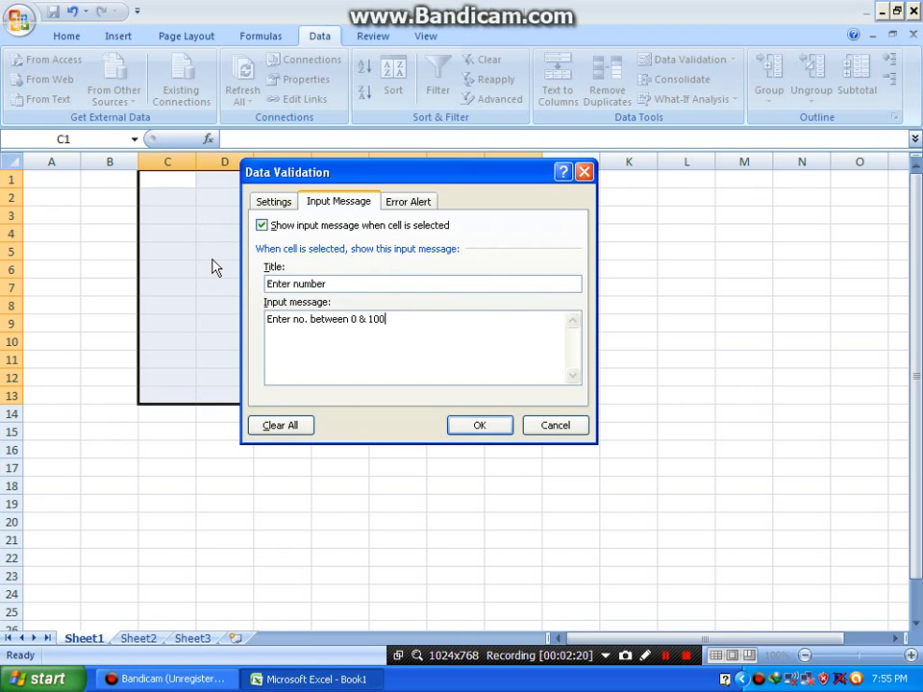
# Configure a Stop-style error alert titled "DANGER" with the message "Pagal enter no. between 0 & 100".
pyautogui.click(421, 201)
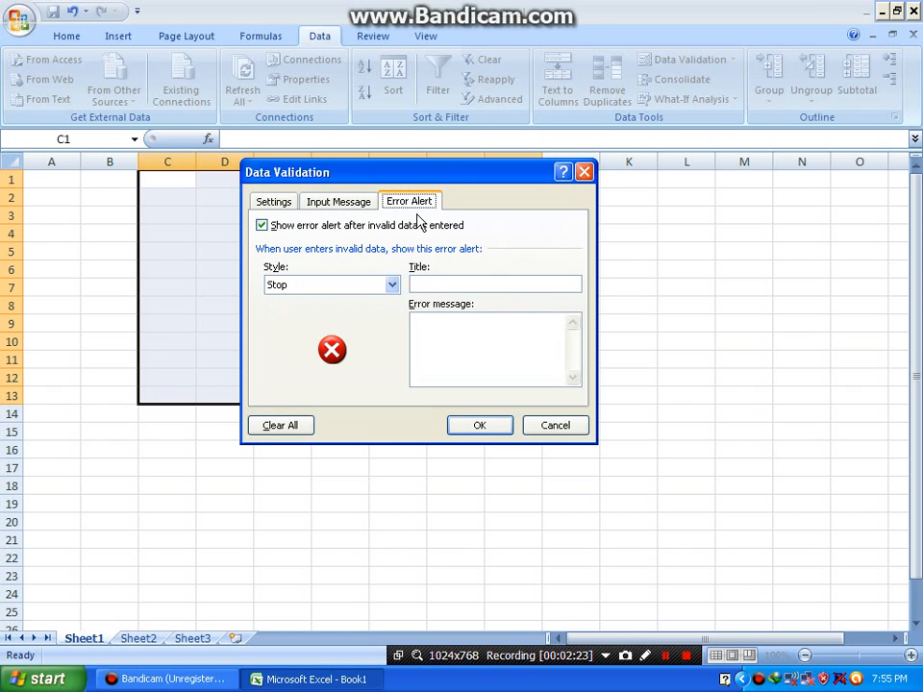
pyautogui.click(393, 286)
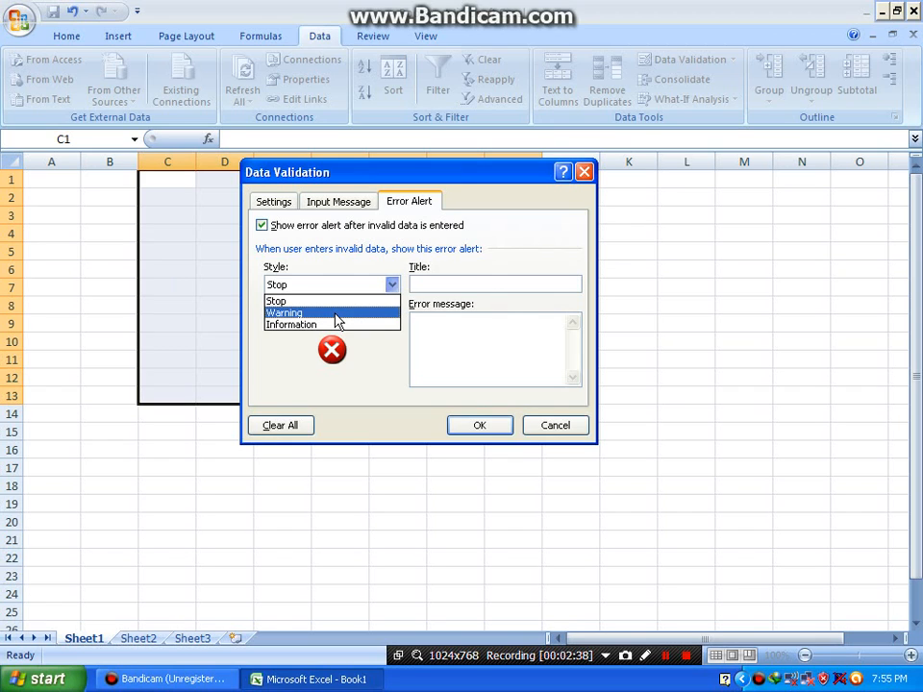
pyautogui.click(310, 302)
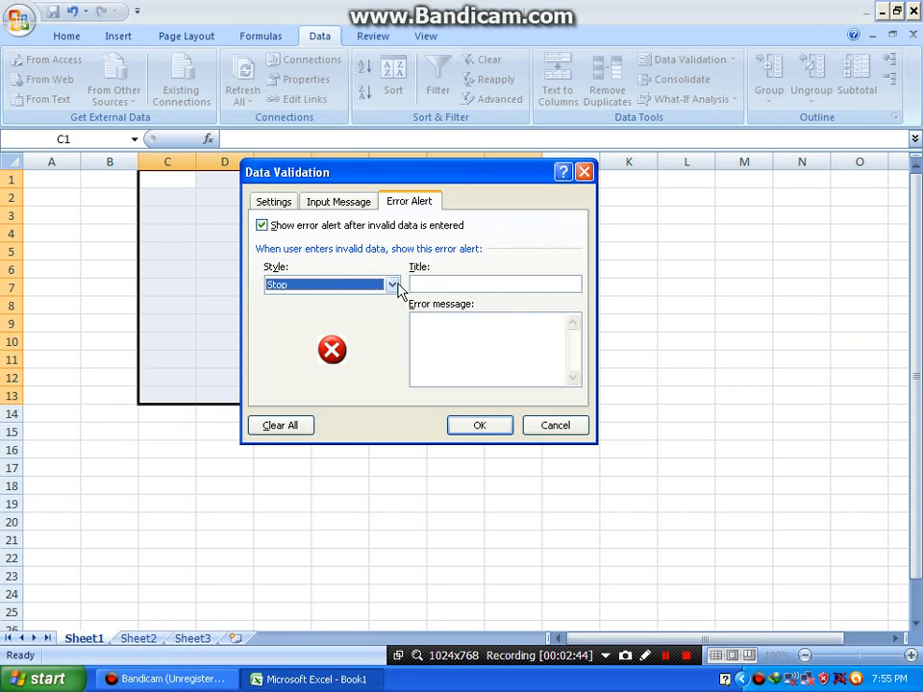
pyautogui.click(447, 285)
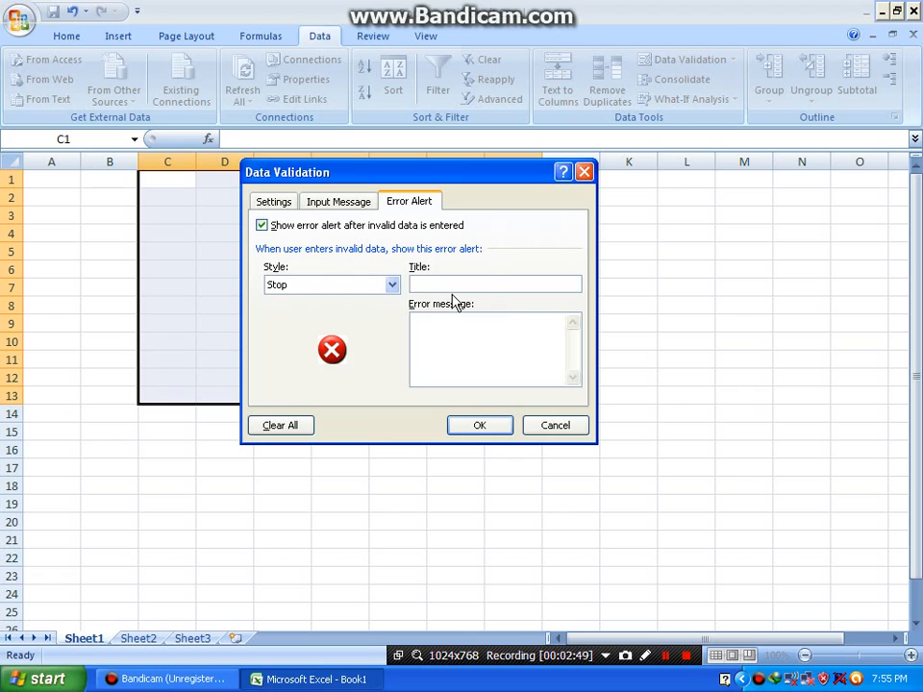
pyautogui.write('DANGER')
pyautogui.write('P')
pyautogui.write('agal ')
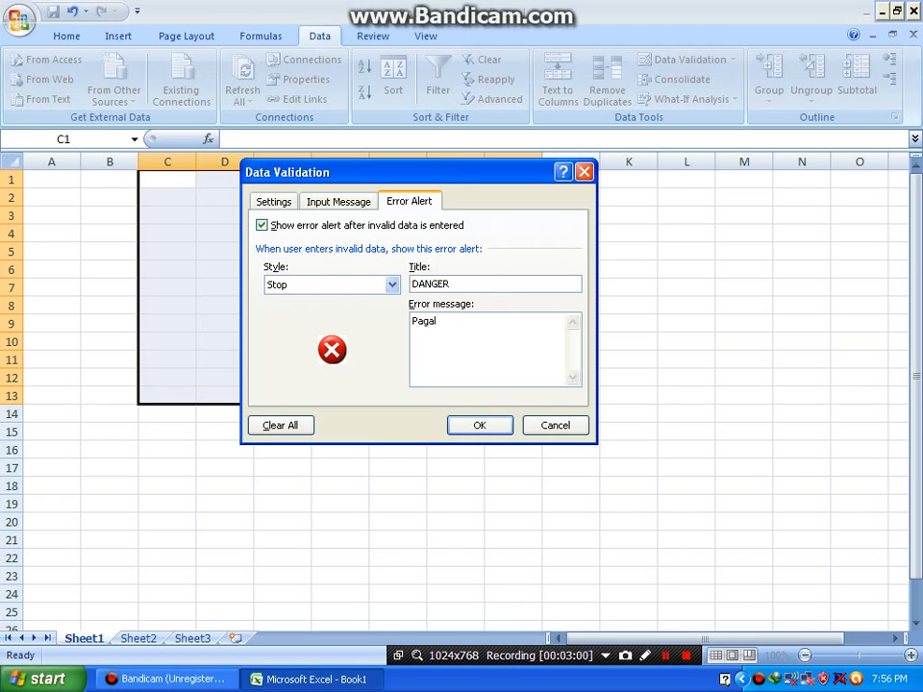
pyautogui.write('enter no. between 0 &')
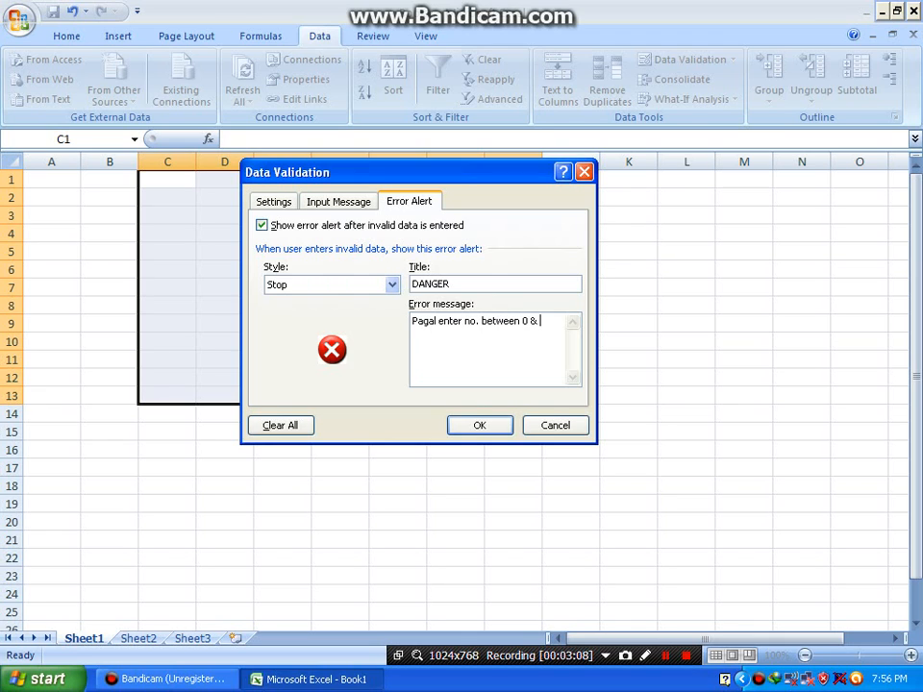
pyautogui.write(' 100')
# Review the validation criteria, input message and error alert, and apply the rule to the selected range.
pyautogui.click(283, 200)
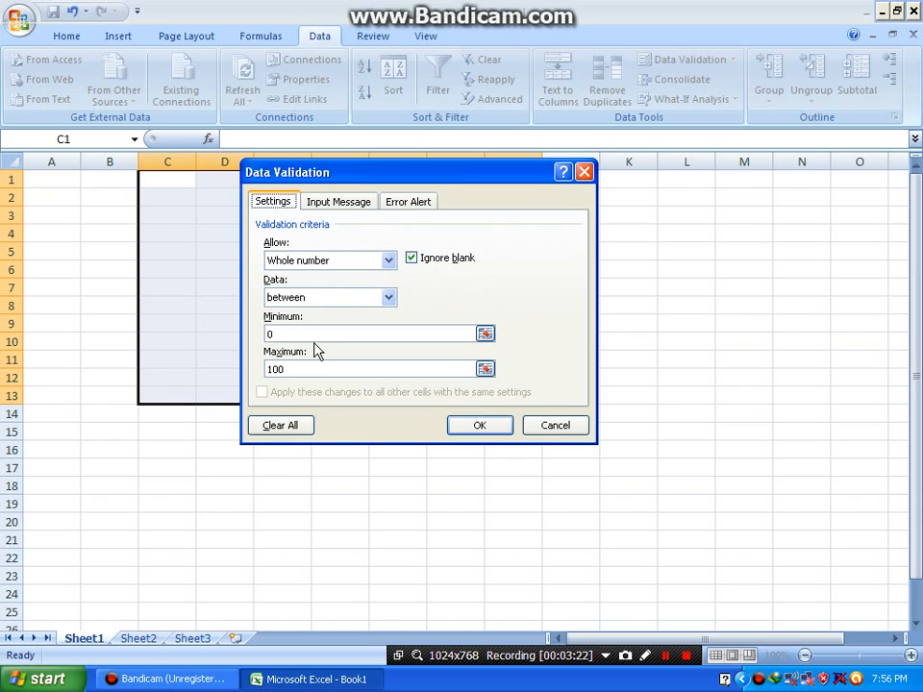
pyautogui.click(348, 298)
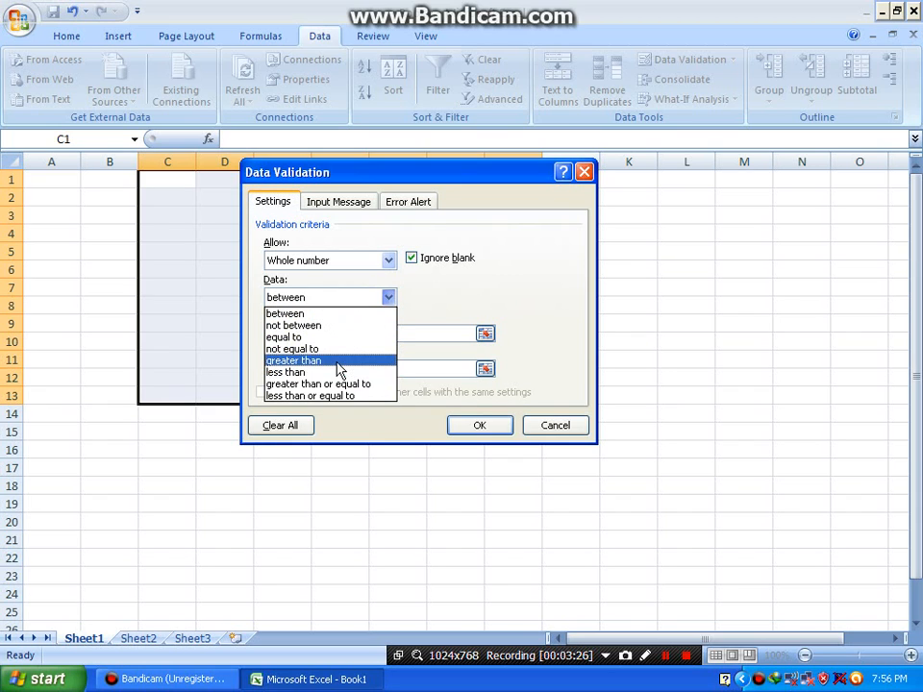
pyautogui.click(371, 291)
pyautogui.click(337, 206)
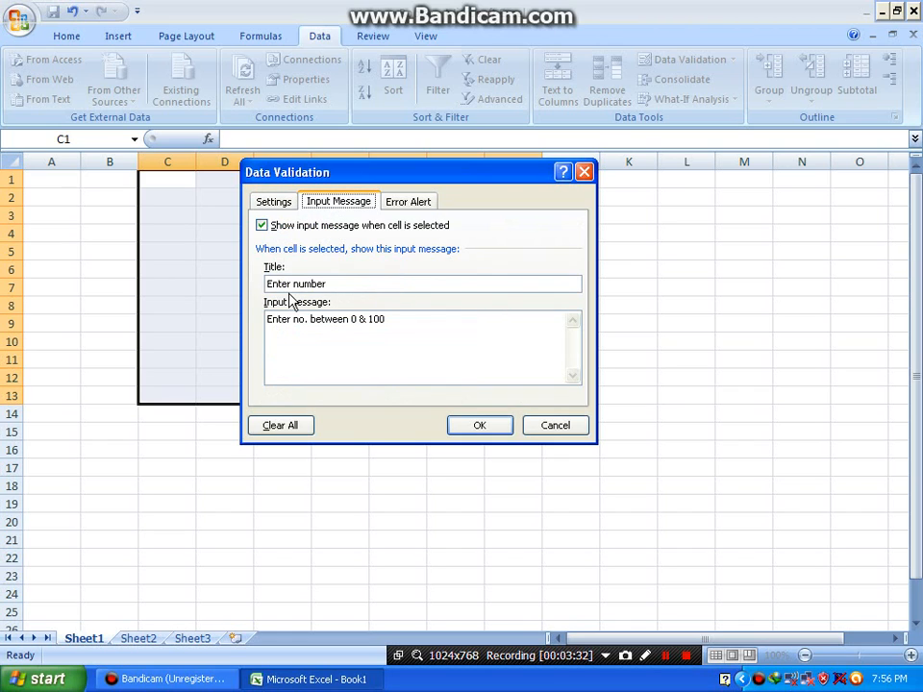
pyautogui.click(413, 202)
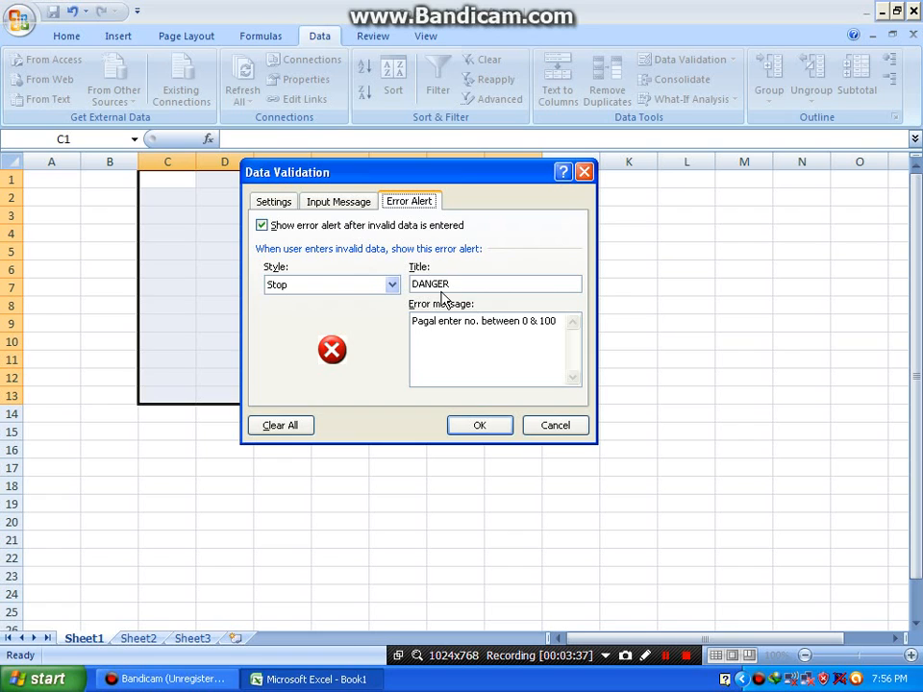
pyautogui.click(475, 426)
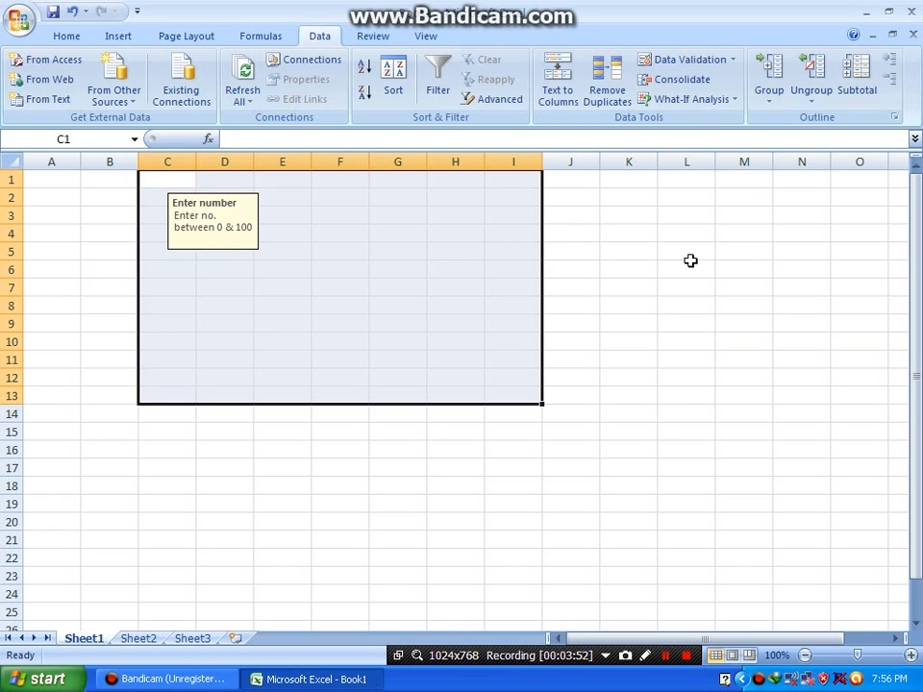
# Select cells M7, M4 and L8 outside the validated range to check whether an input message appears.
pyautogui.click(740, 282)
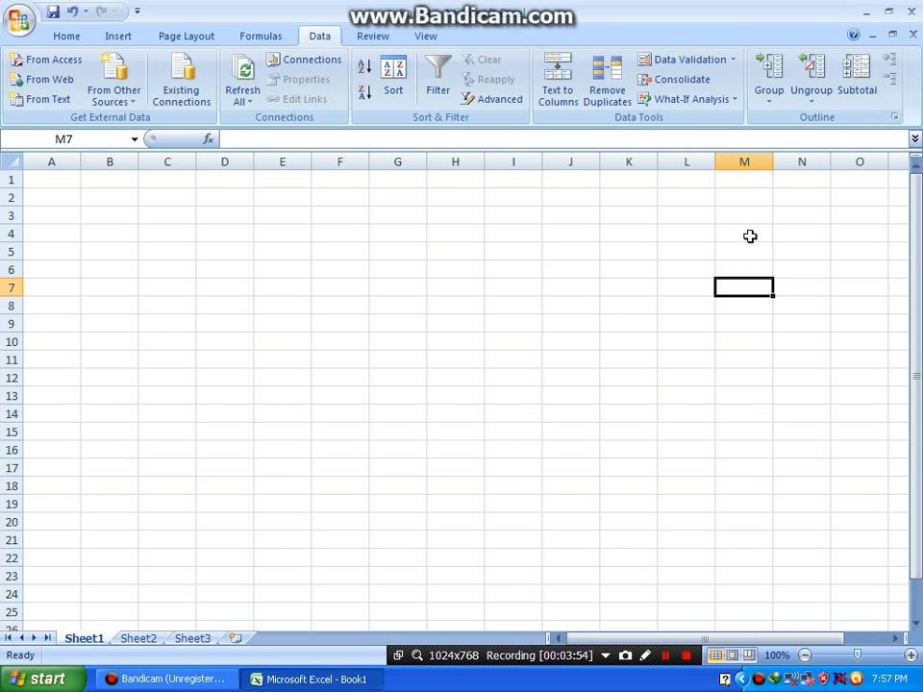
pyautogui.click(749, 231)
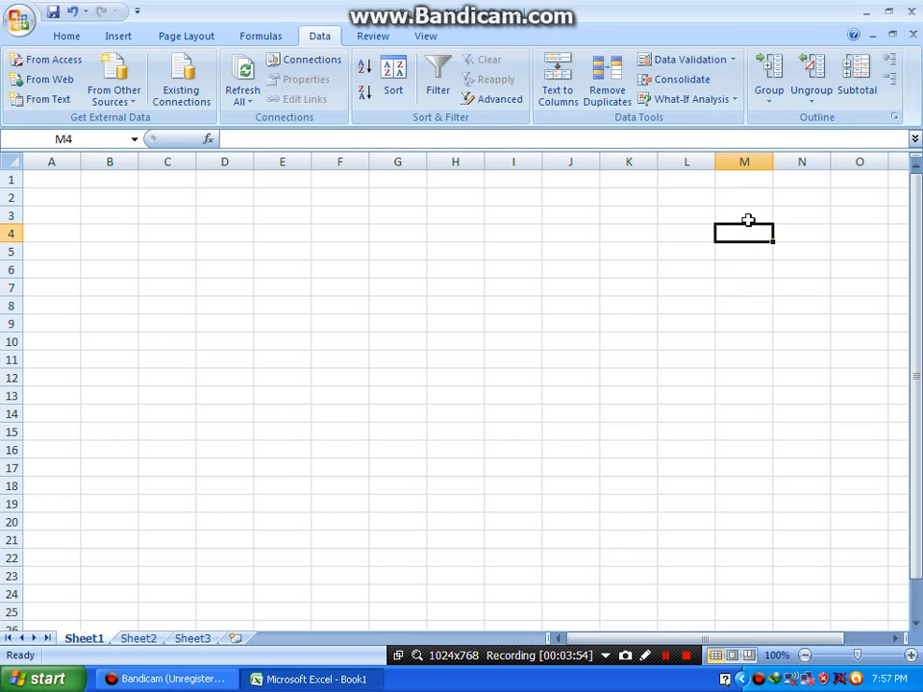
pyautogui.click(701, 310)
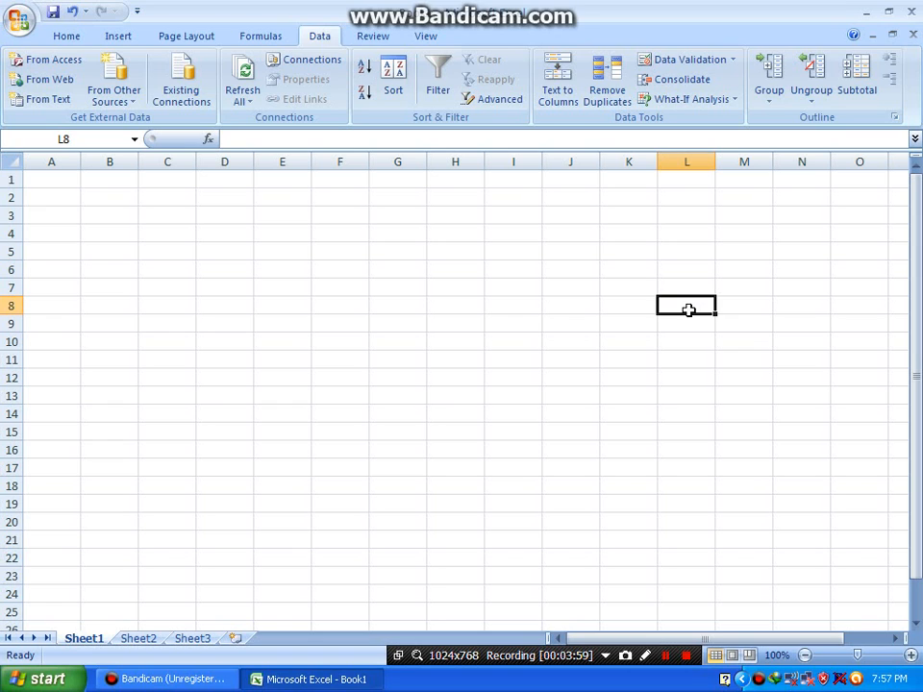
# Enter 54 in cell E4, inside the validated range.
pyautogui.click(262, 234)
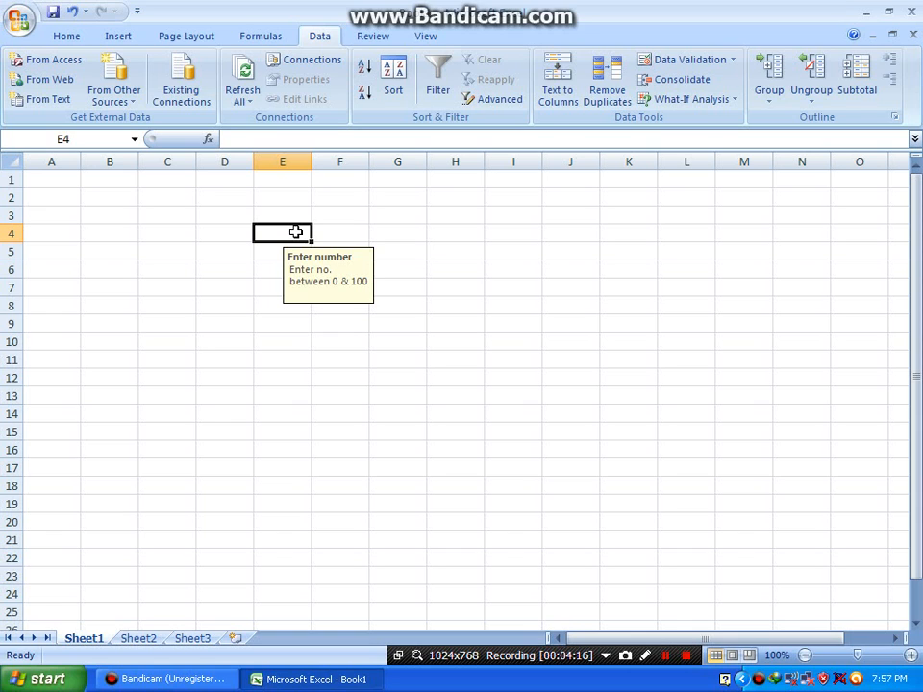
pyautogui.write('5465')
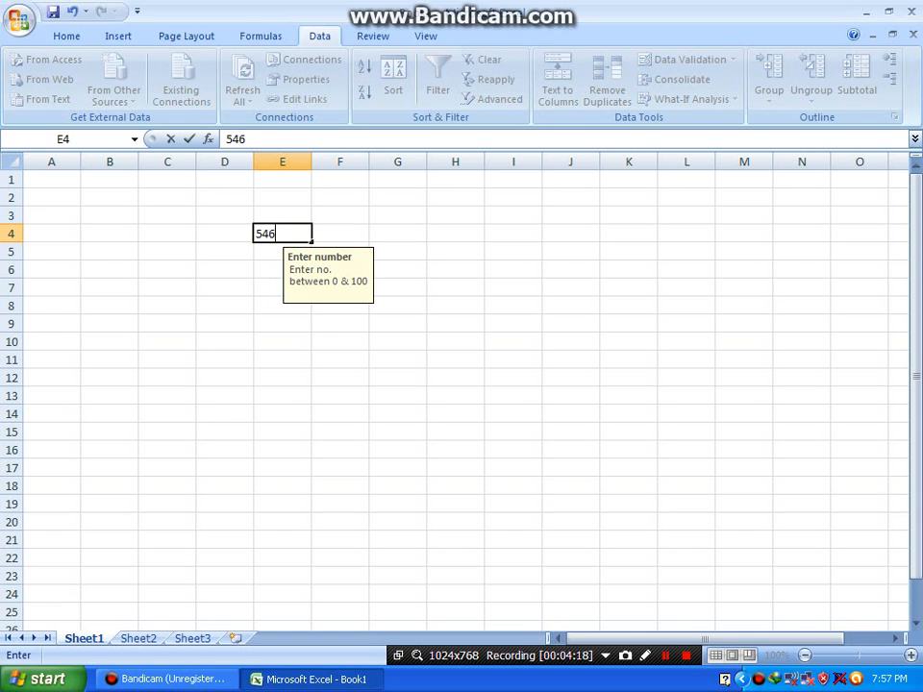
pyautogui.press('BackSpace')
pyautogui.press('BackSpace')
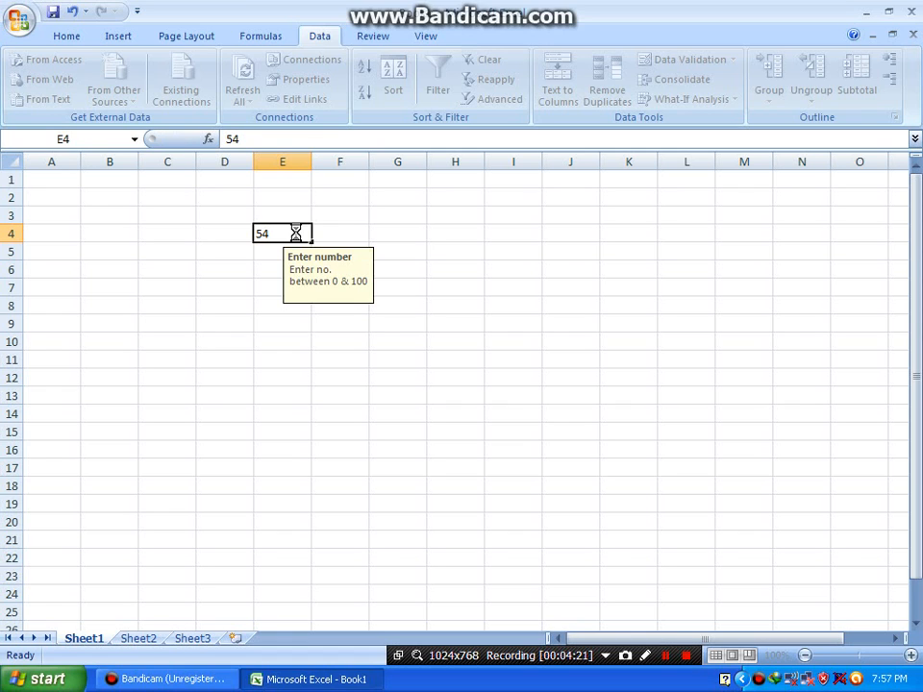
pyautogui.press('Return')
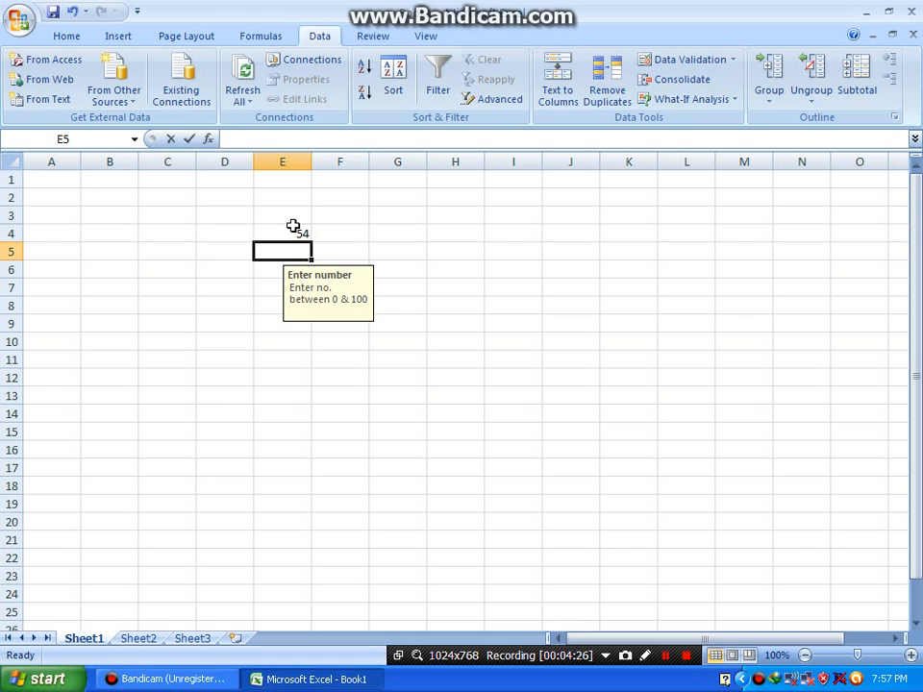
# Try to enter 105 in cell E5 to test the error alert, and choose to retry the entry.
pyautogui.write('10')
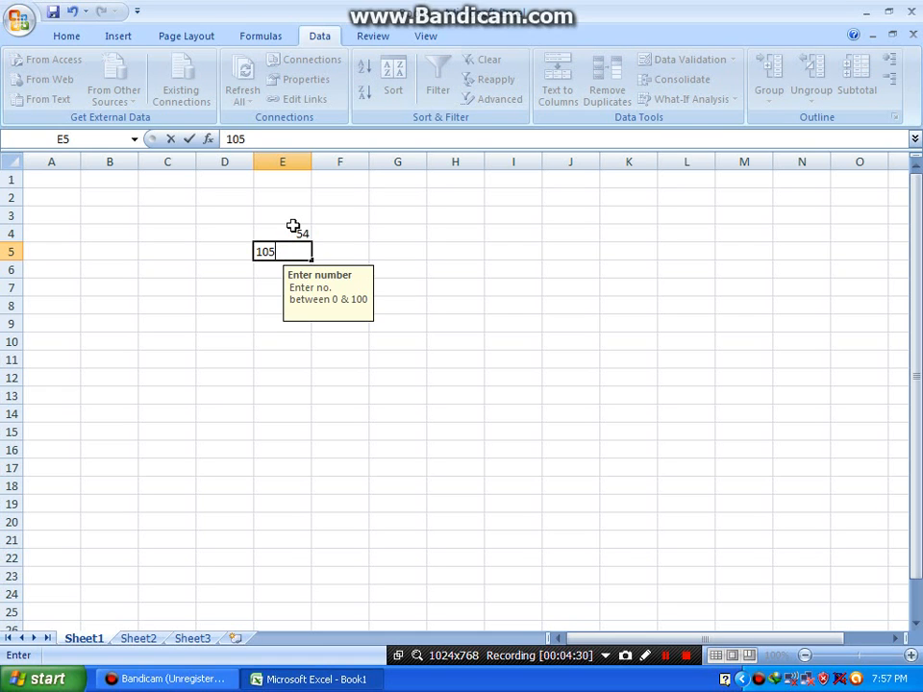
pyautogui.write('5')
pyautogui.press('Return')
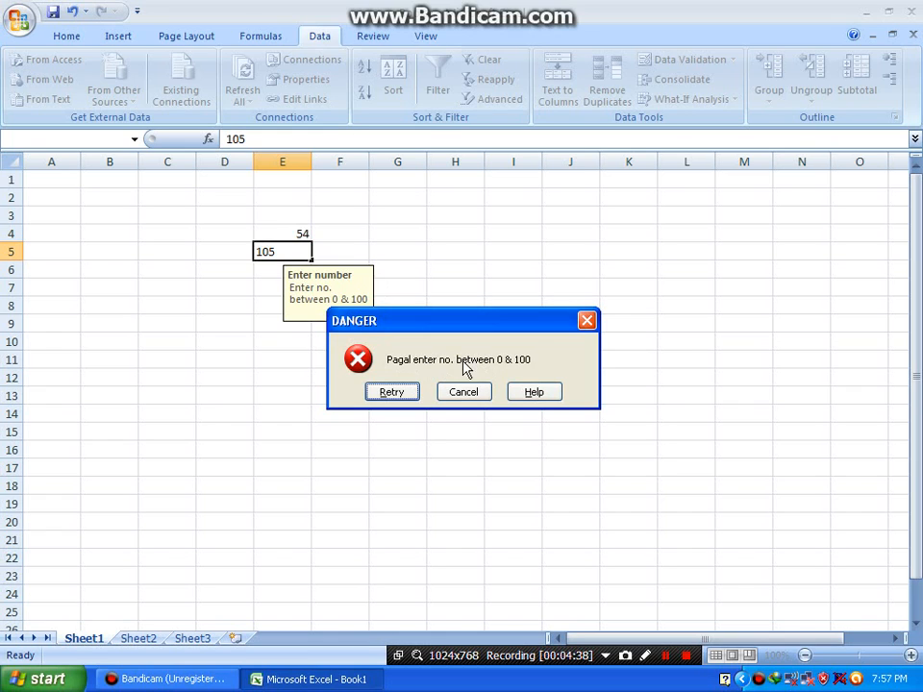
pyautogui.click(401, 390)
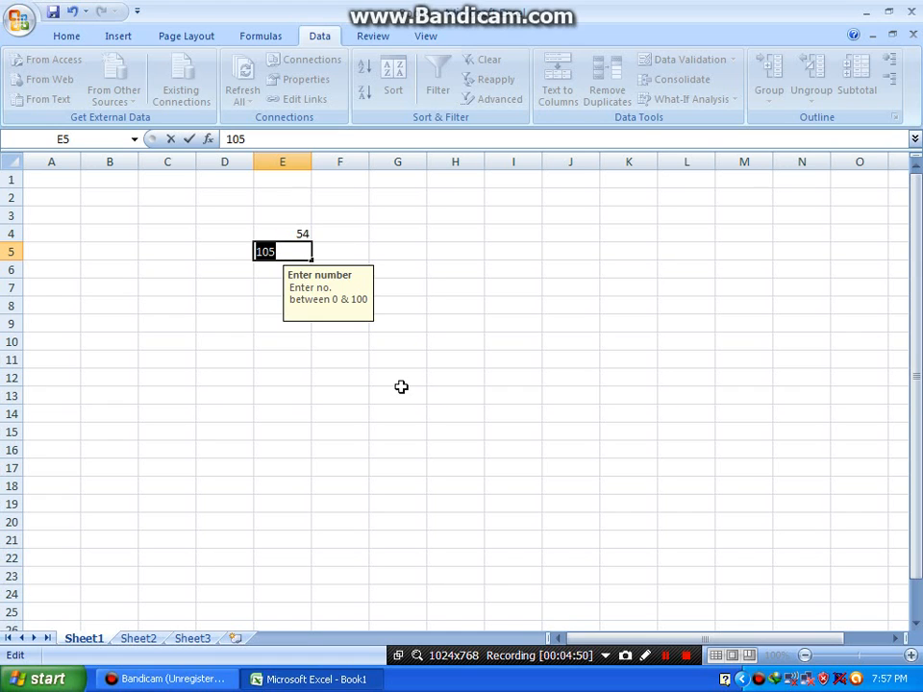
# Test the error alert by trying -15 in cell E5, and retry the entry with 20.
pyautogui.write('-15')
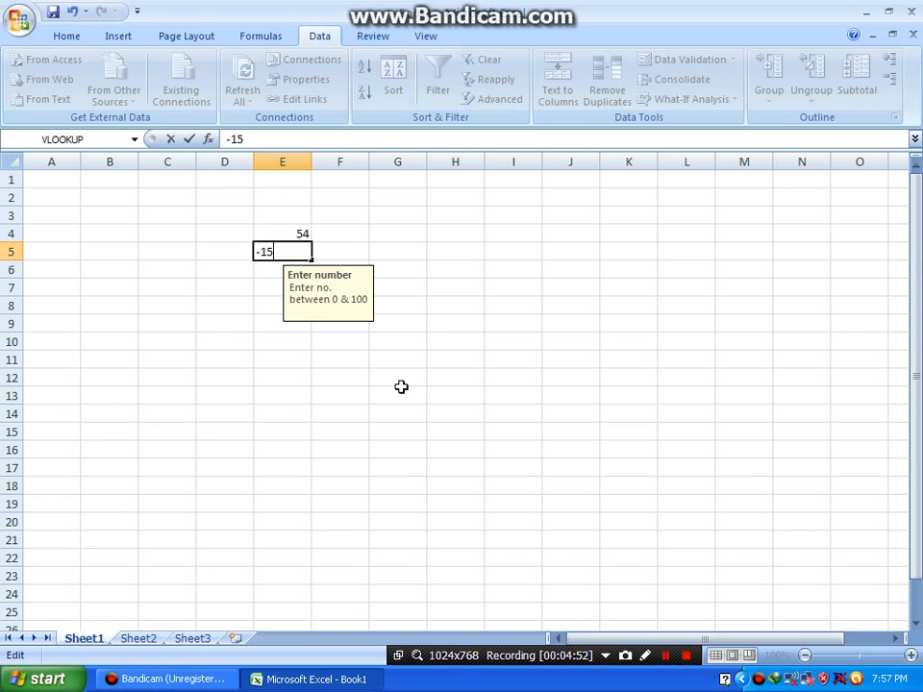
pyautogui.press('Return')
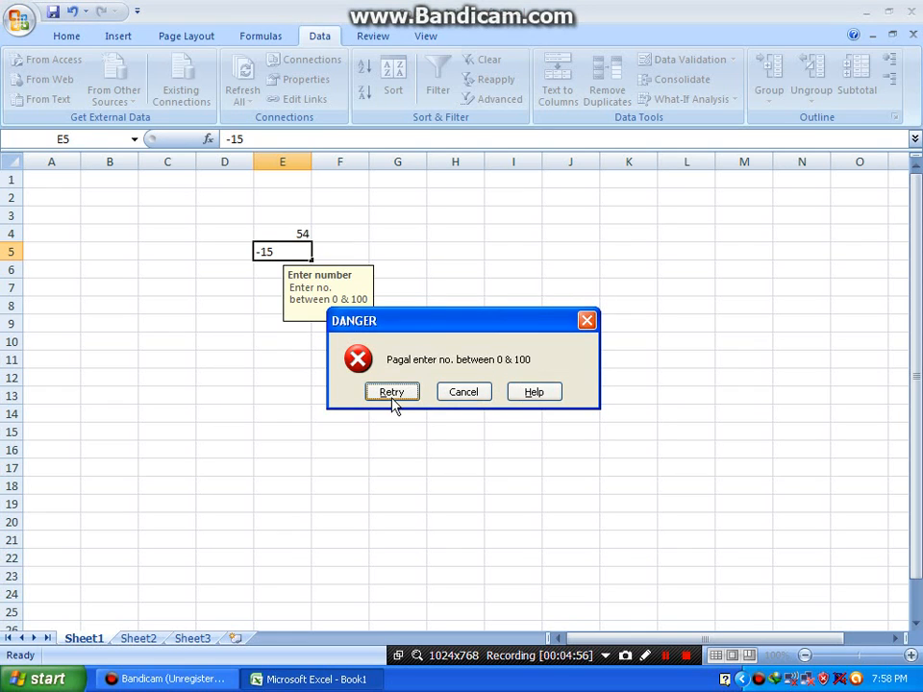
pyautogui.click(413, 400)
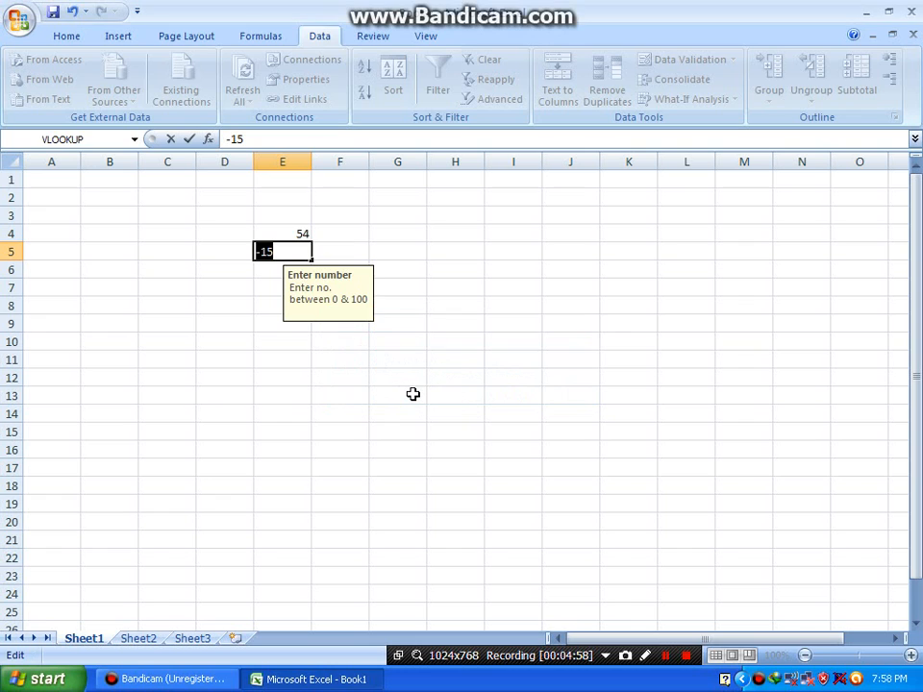
pyautogui.write('20')
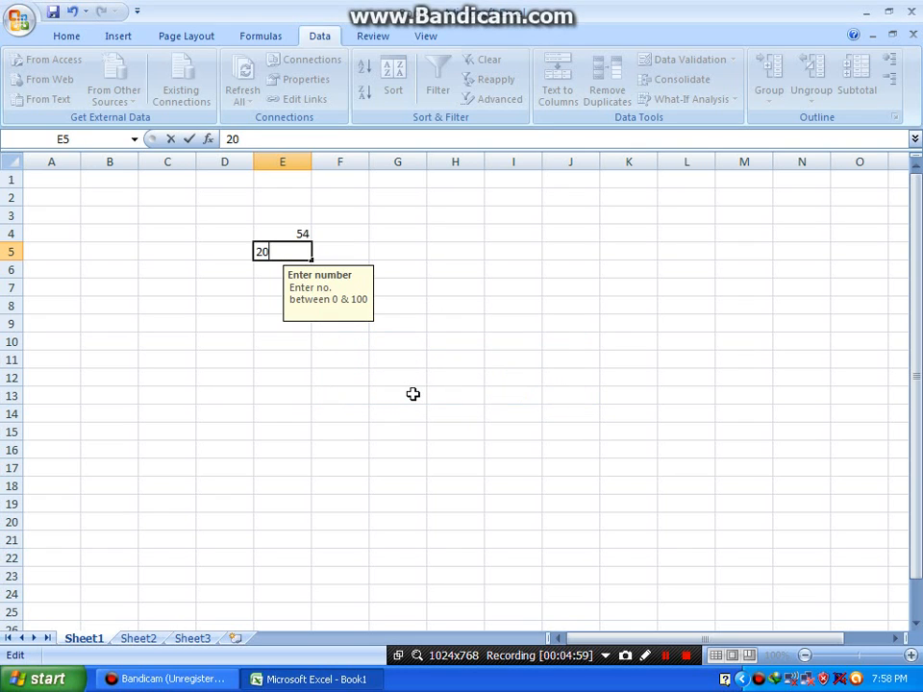
pyautogui.press('Return')
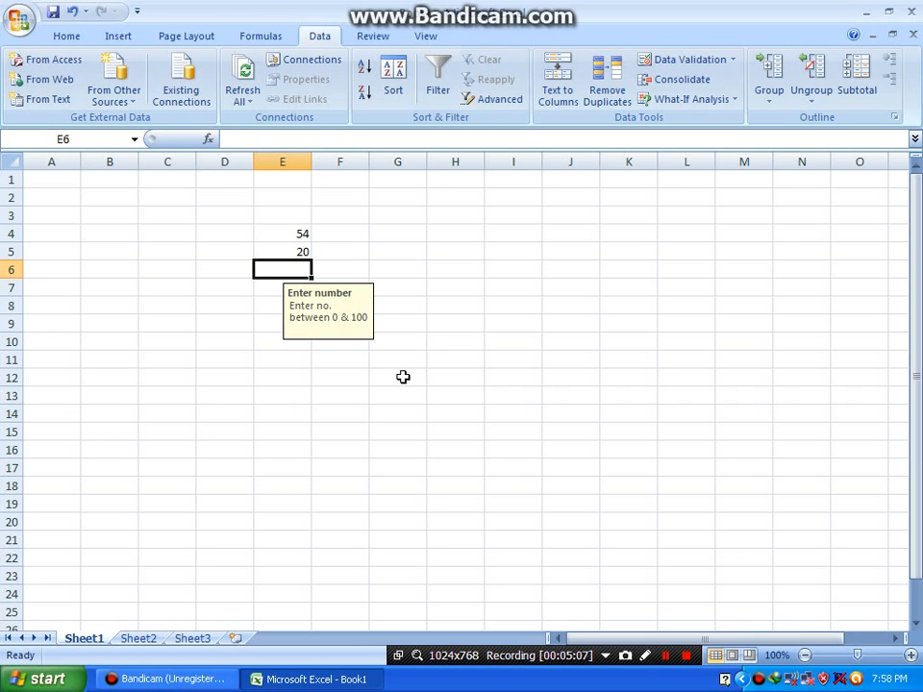
# Examine the data validation criteria, input message and error alert settings for cells K1:O10, and leave without applying them.
pyautogui.click(413, 272)
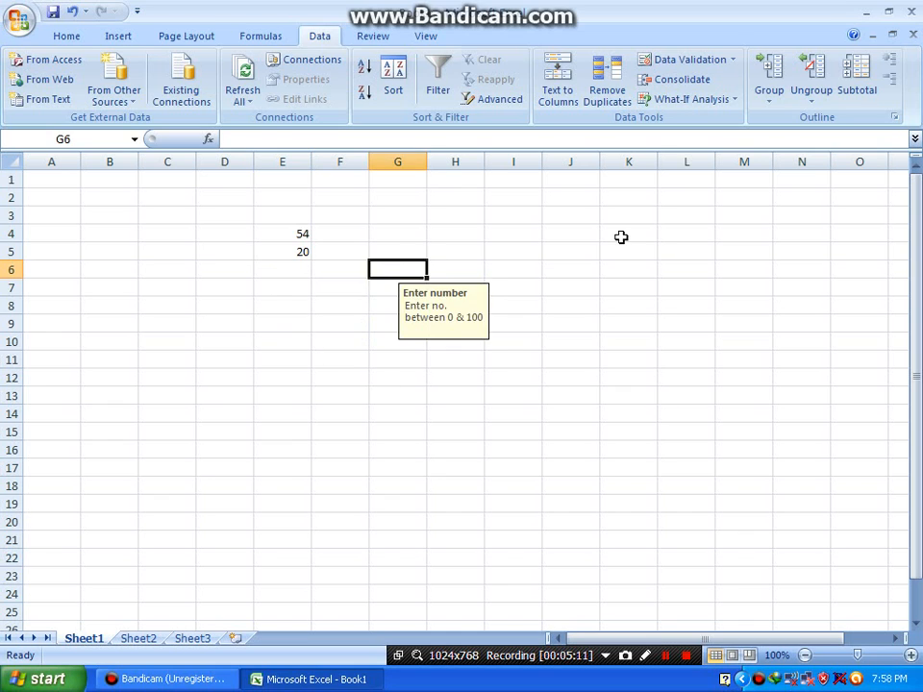
pyautogui.click(630, 236)
pyautogui.moveTo(629, 183); pyautogui.dragTo(842, 346)
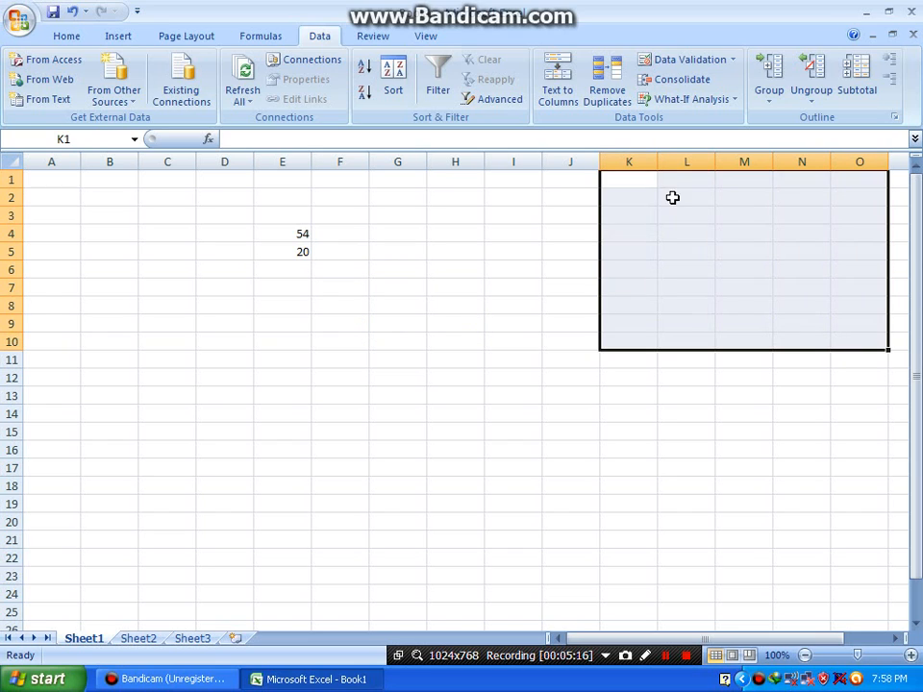
pyautogui.click(730, 61)
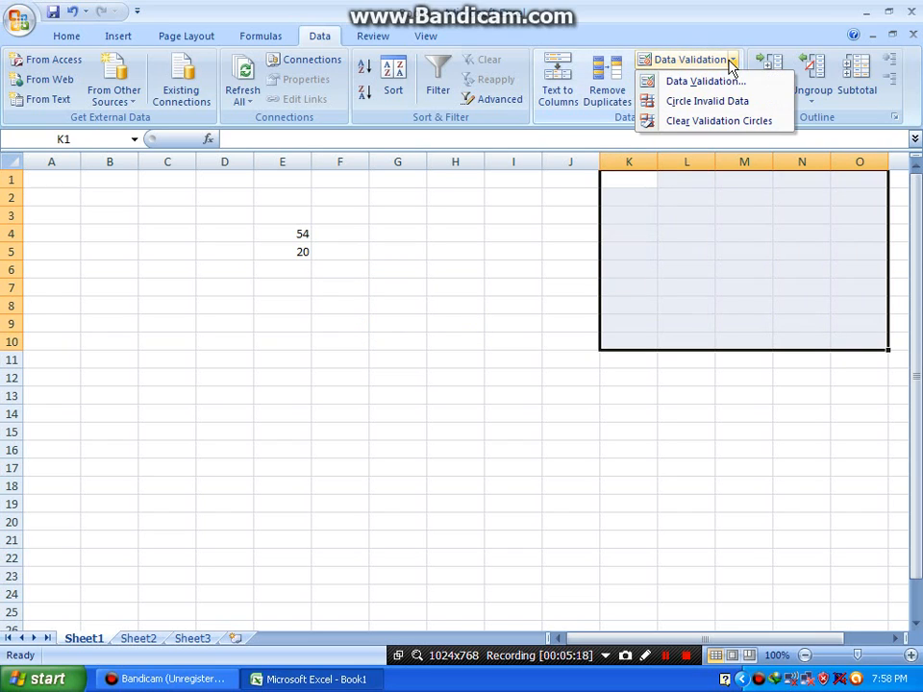
pyautogui.click(730, 82)
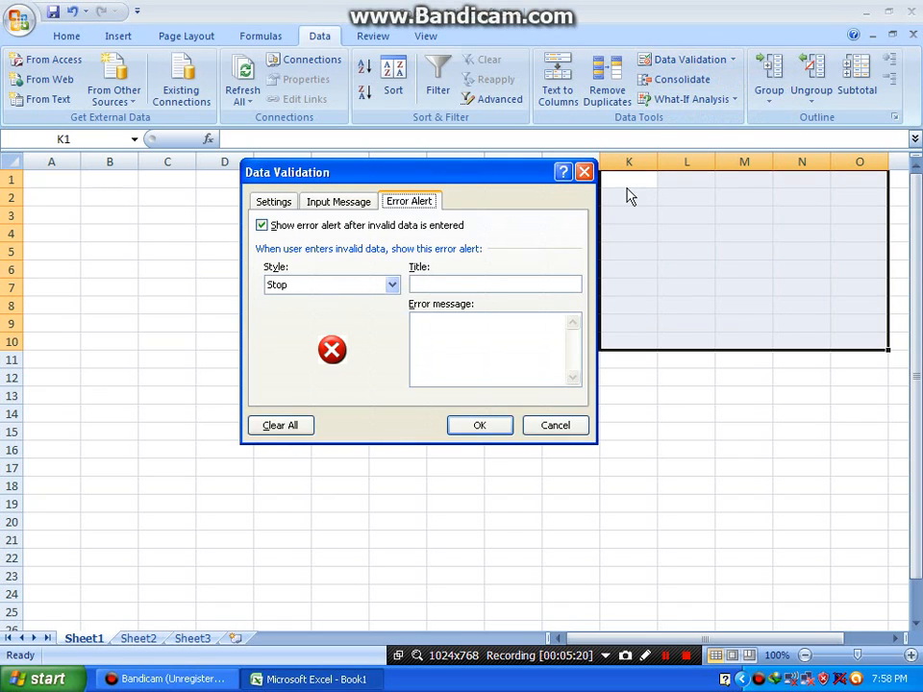
pyautogui.click(288, 204)
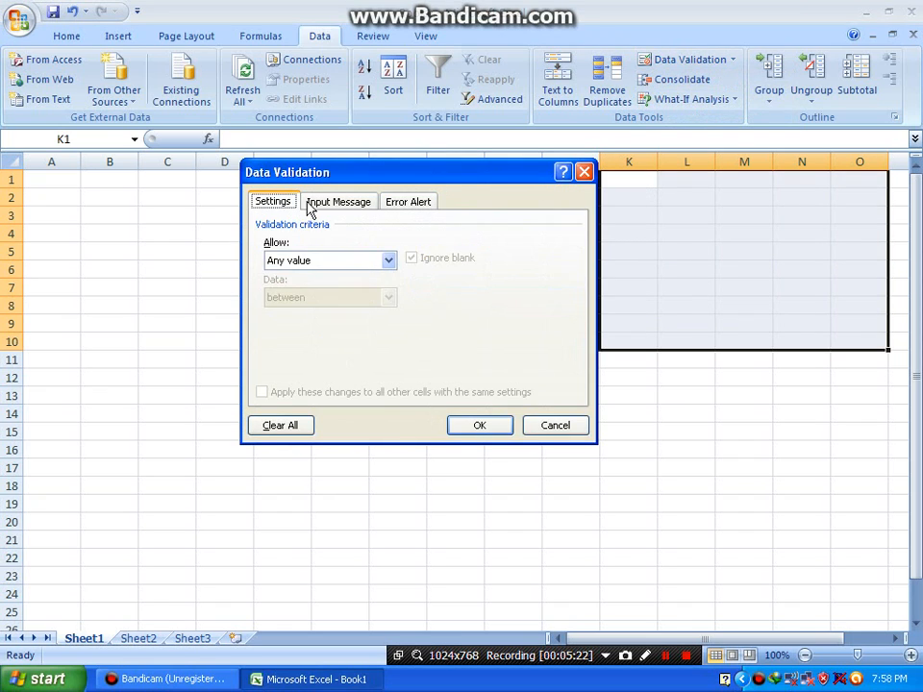
pyautogui.click(340, 204)
pyautogui.click(389, 204)
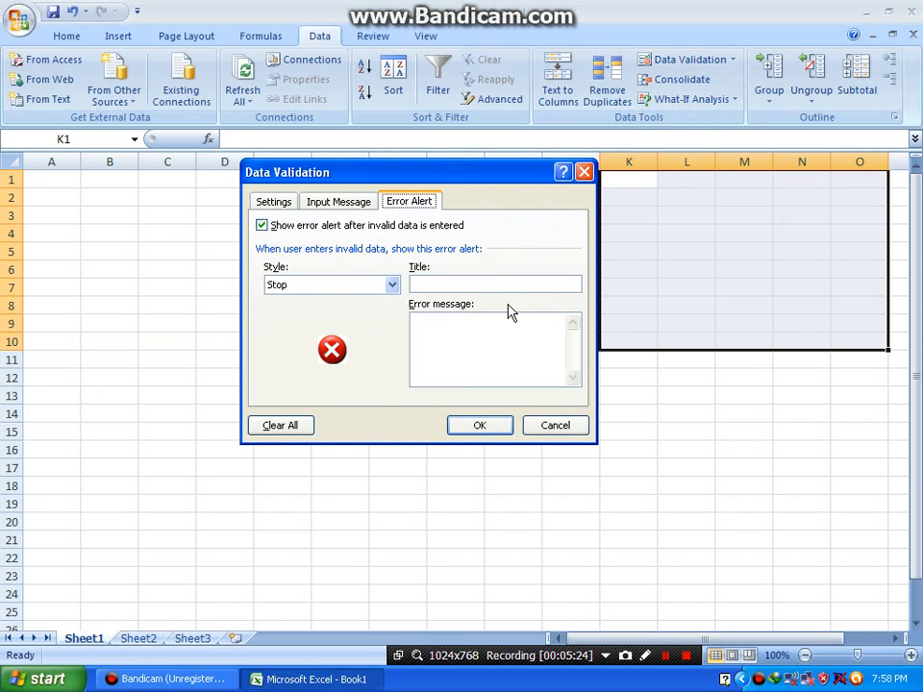
pyautogui.click(554, 425)
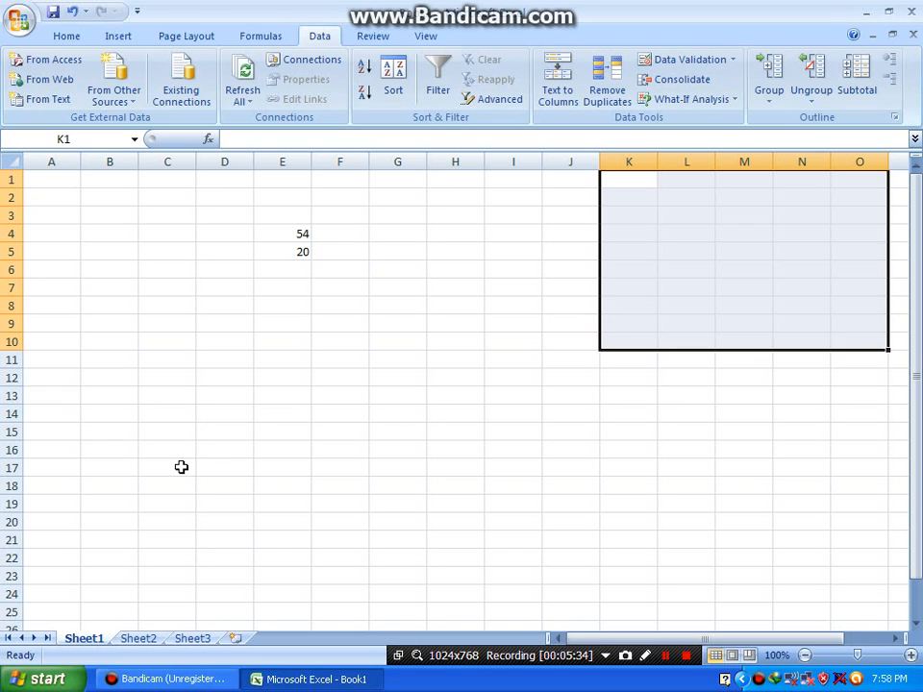
# Try a whole number validation rule on cells C16:I22 without entering its minimum and maximum.
pyautogui.moveTo(194, 455); pyautogui.dragTo(517, 558)
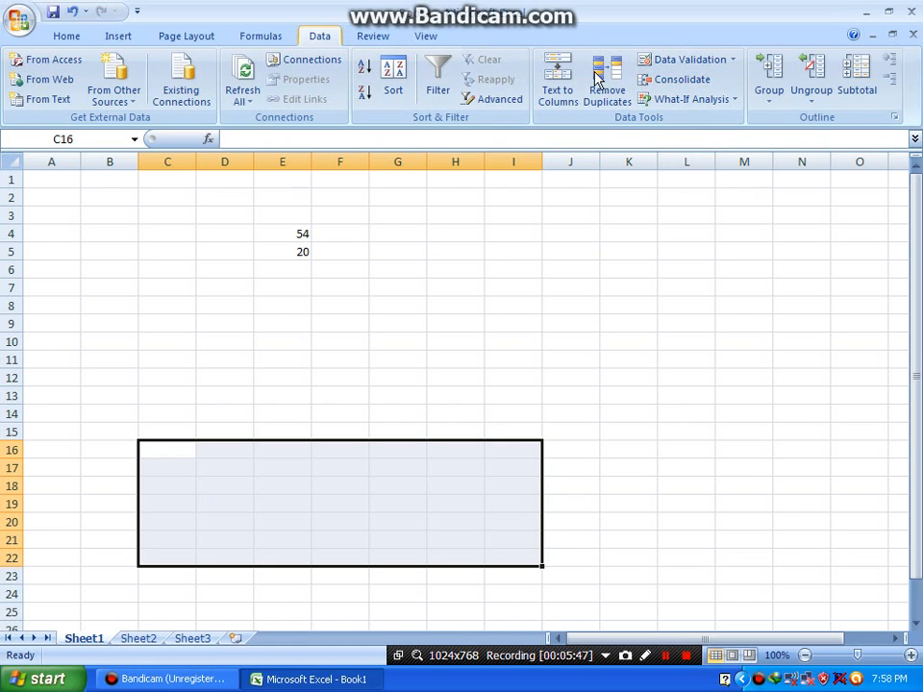
pyautogui.click(726, 63)
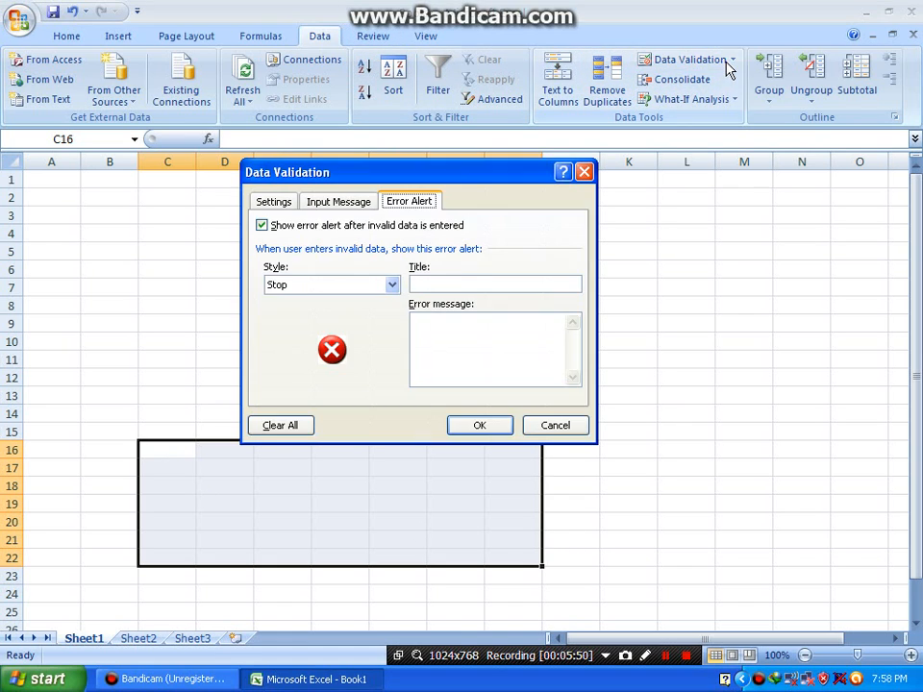
pyautogui.click(282, 206)
pyautogui.click(340, 257)
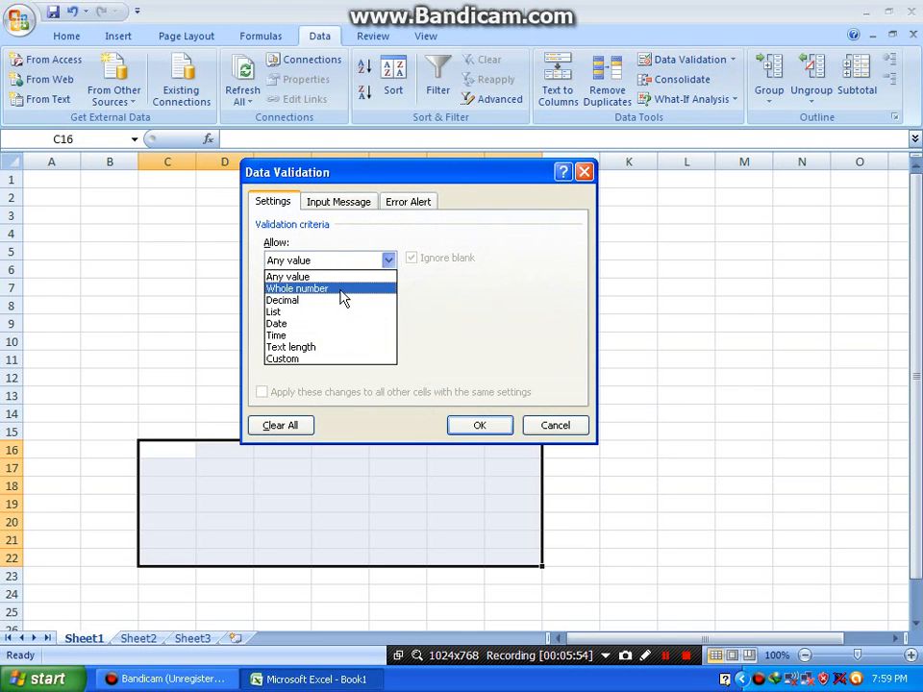
pyautogui.click(343, 290)
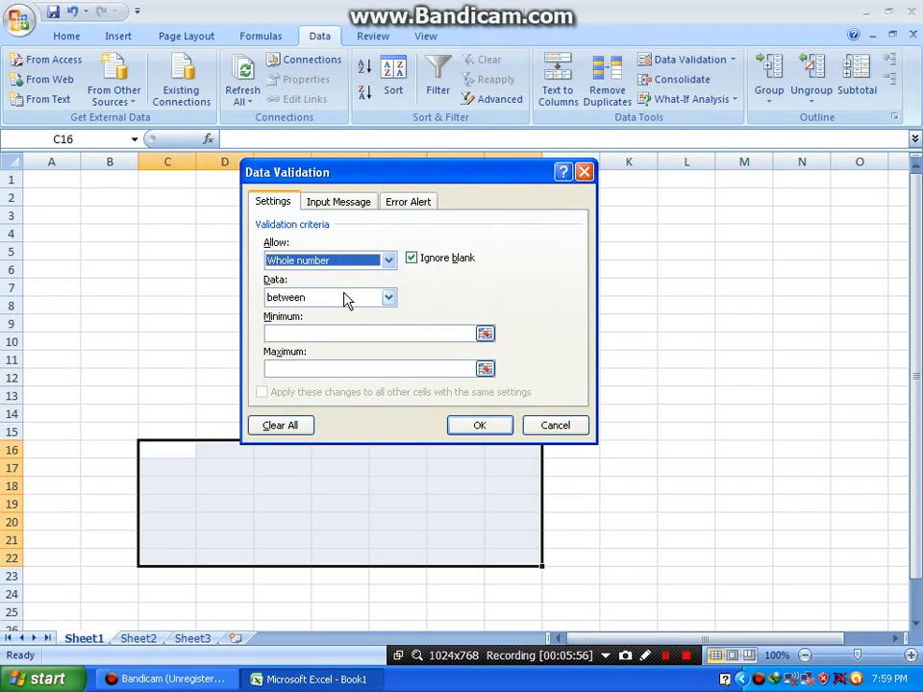
pyautogui.click(346, 204)
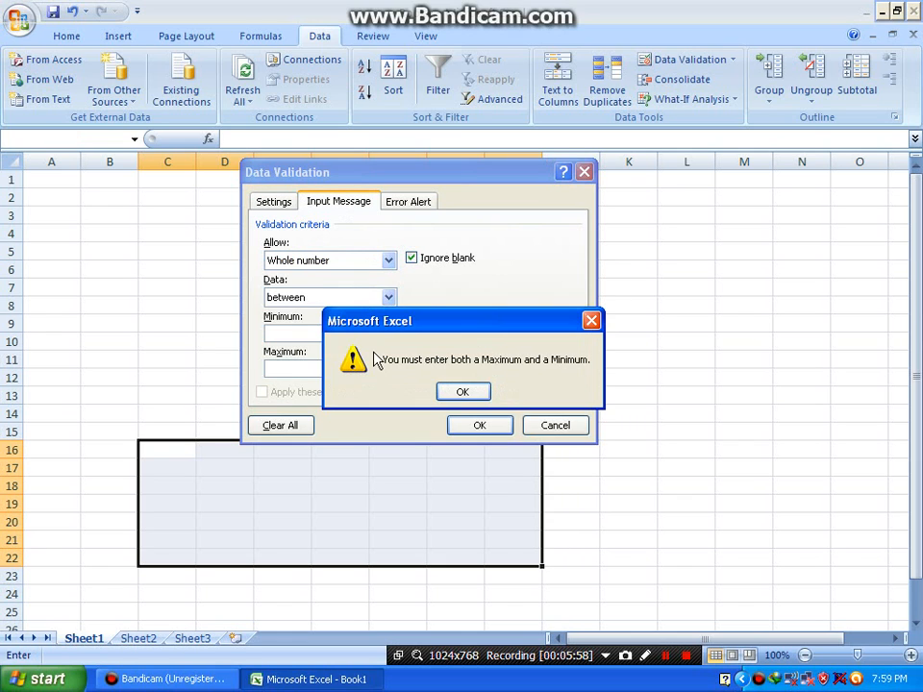
pyautogui.click(461, 391)
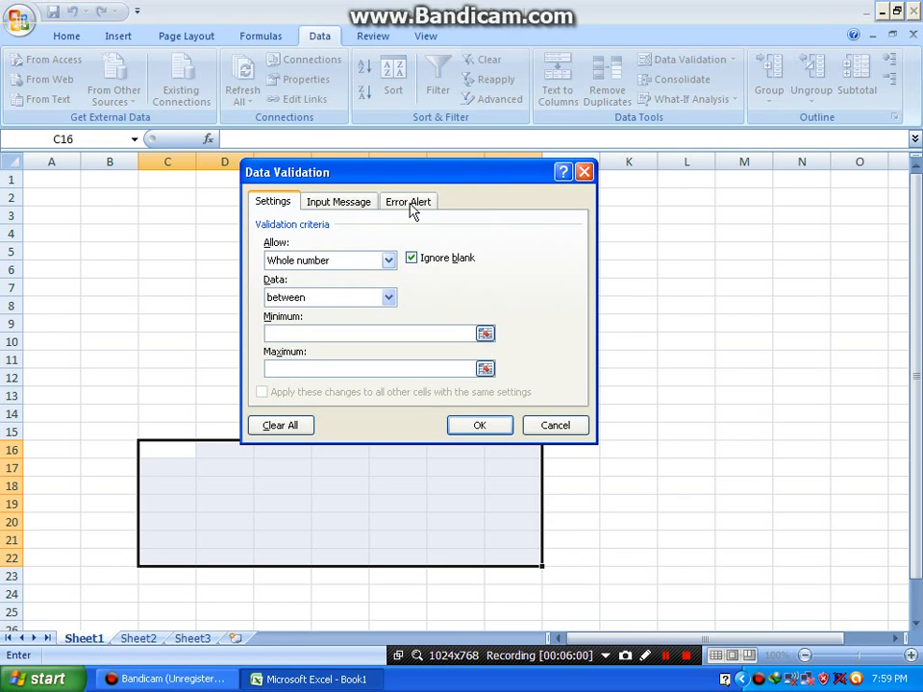
# Enter 0 as a limit for the whole number rule, view its input message and error alert settings, and discard the rule.
pyautogui.click(410, 203)
pyautogui.click(479, 398)
pyautogui.write('0')
pyautogui.click(353, 201)
pyautogui.click(410, 205)
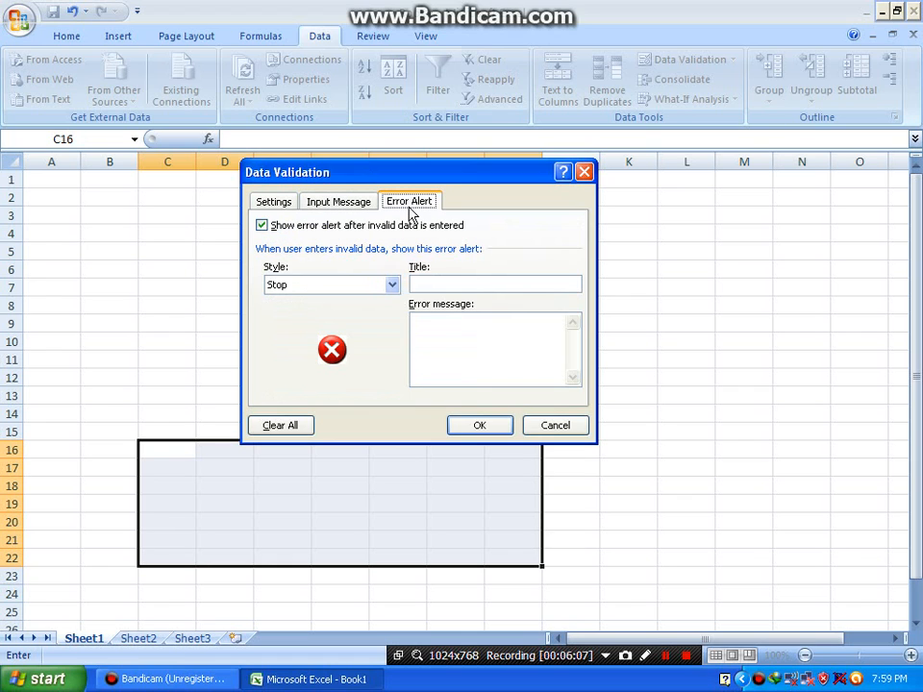
pyautogui.click(555, 424)
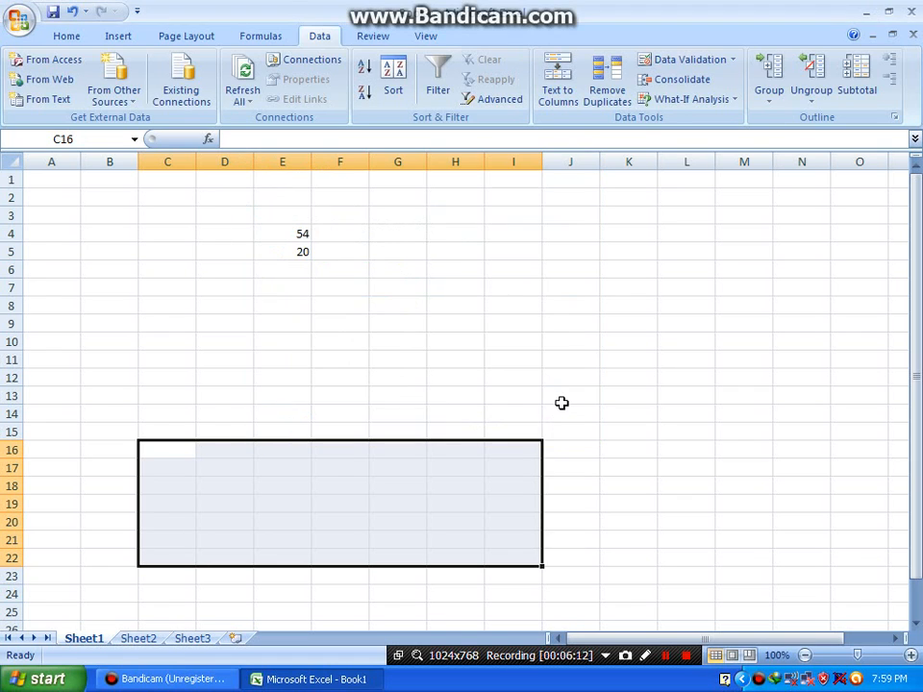